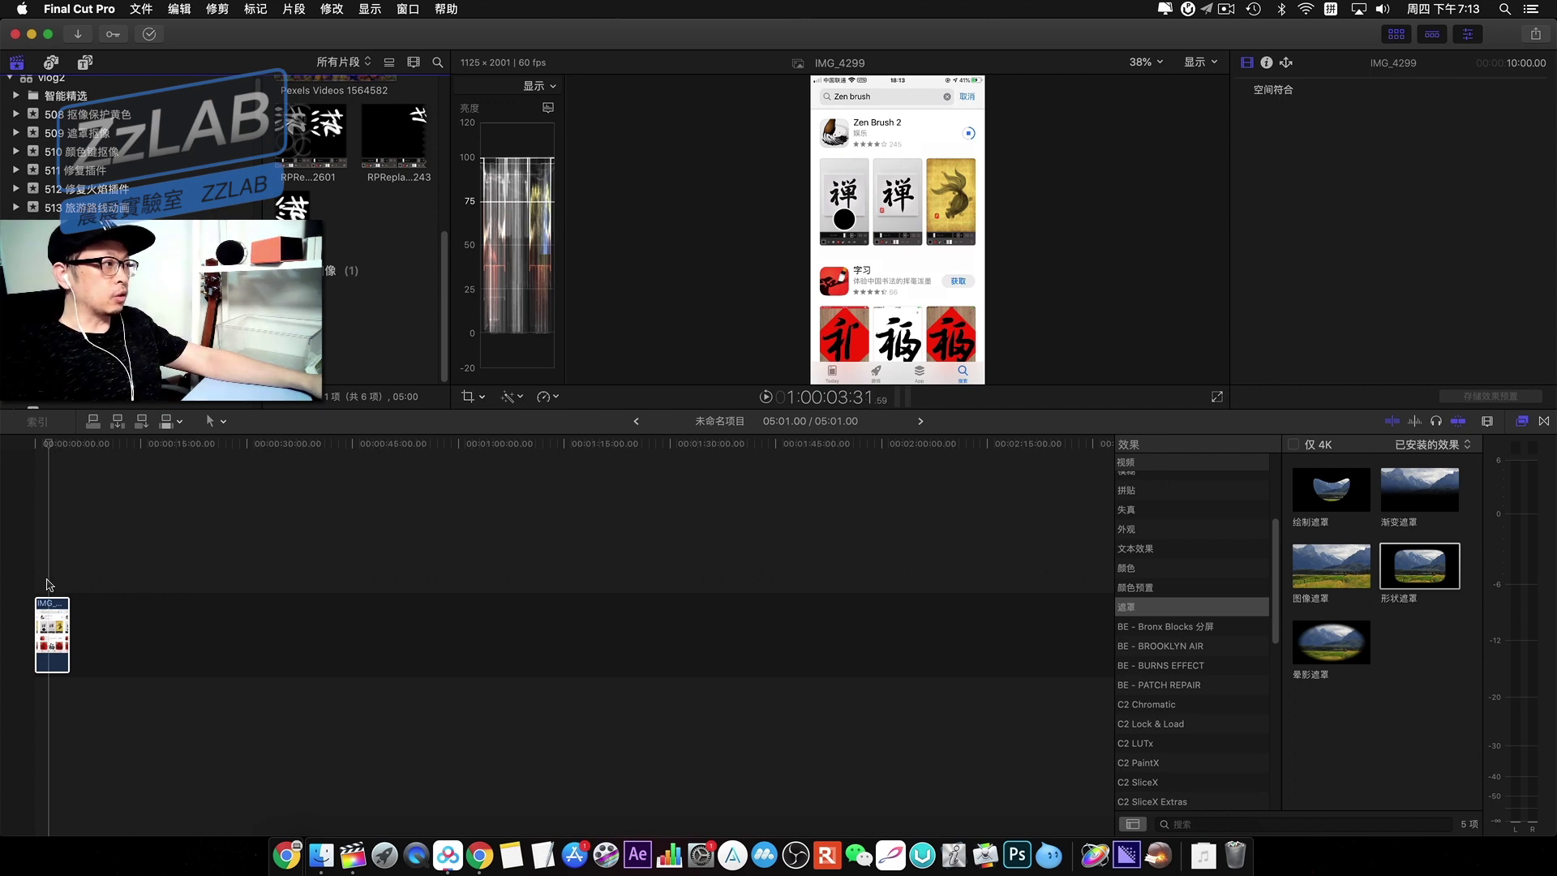
# Scale the IMG_4299 App Store clip to 314% with Position Y -1047.4 px to frame Zen Brush 2.
pyautogui.click(50, 608)
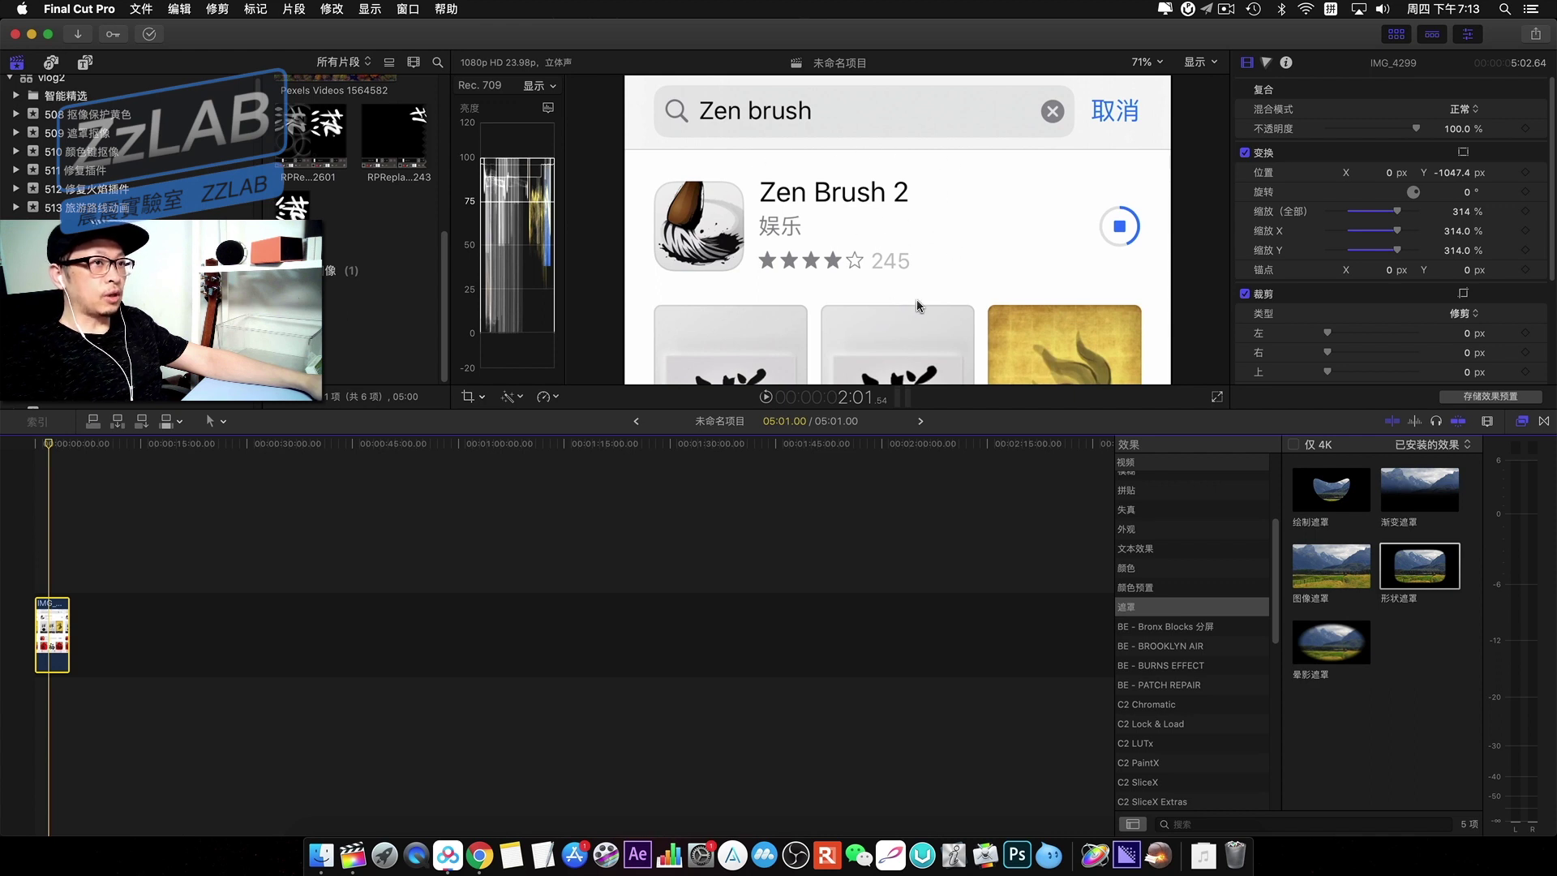
pyautogui.click(59, 502)
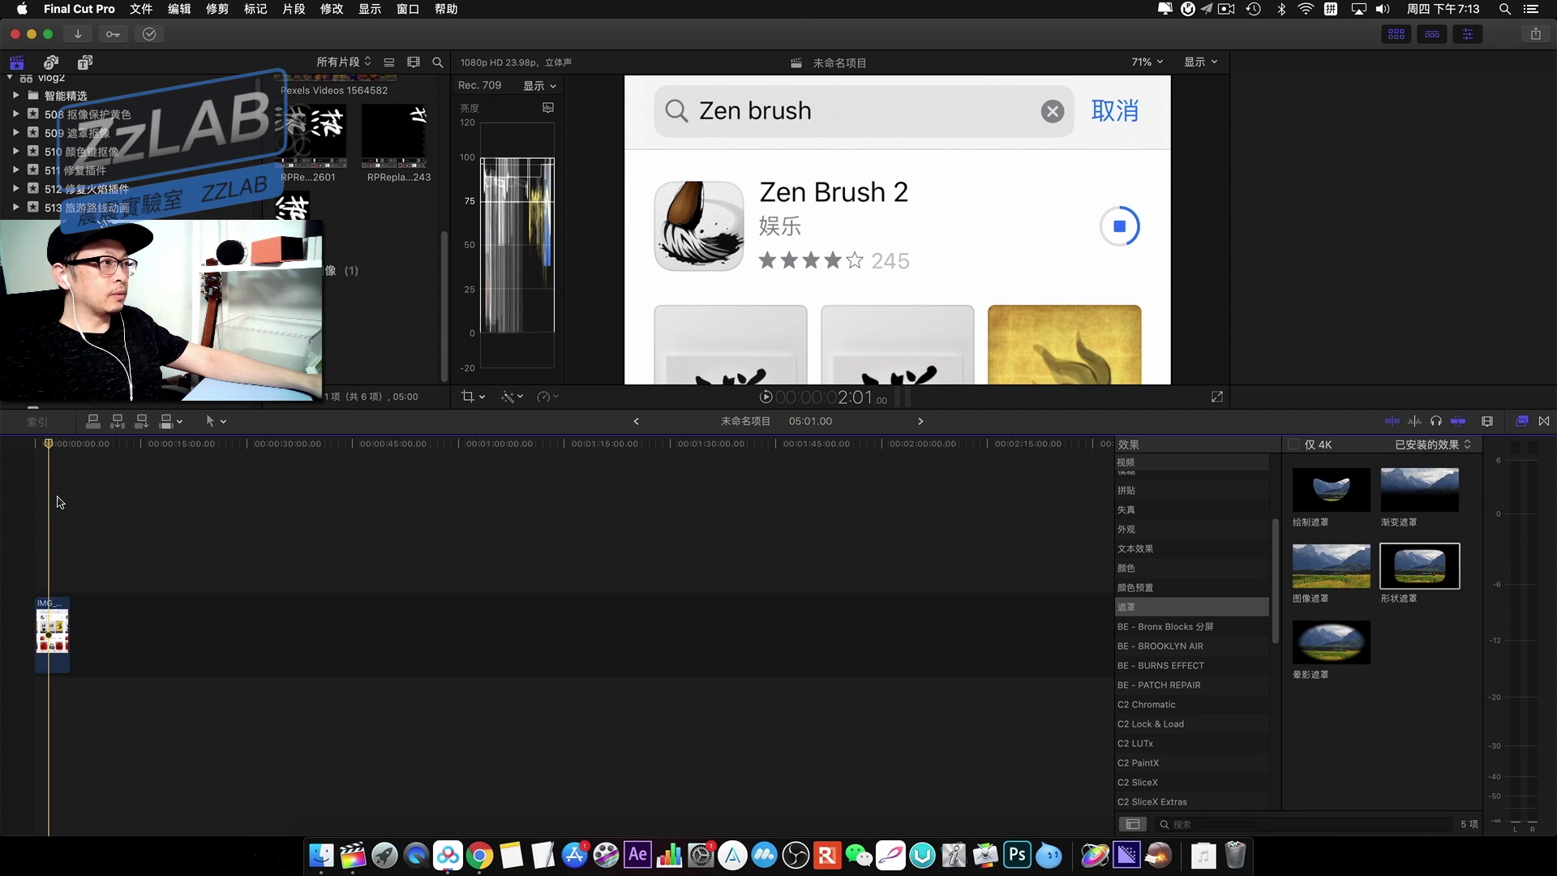
# Add the RPReplay brush-app recording after the IMG_4299 clip and scrub into it.
pyautogui.click(293, 207)
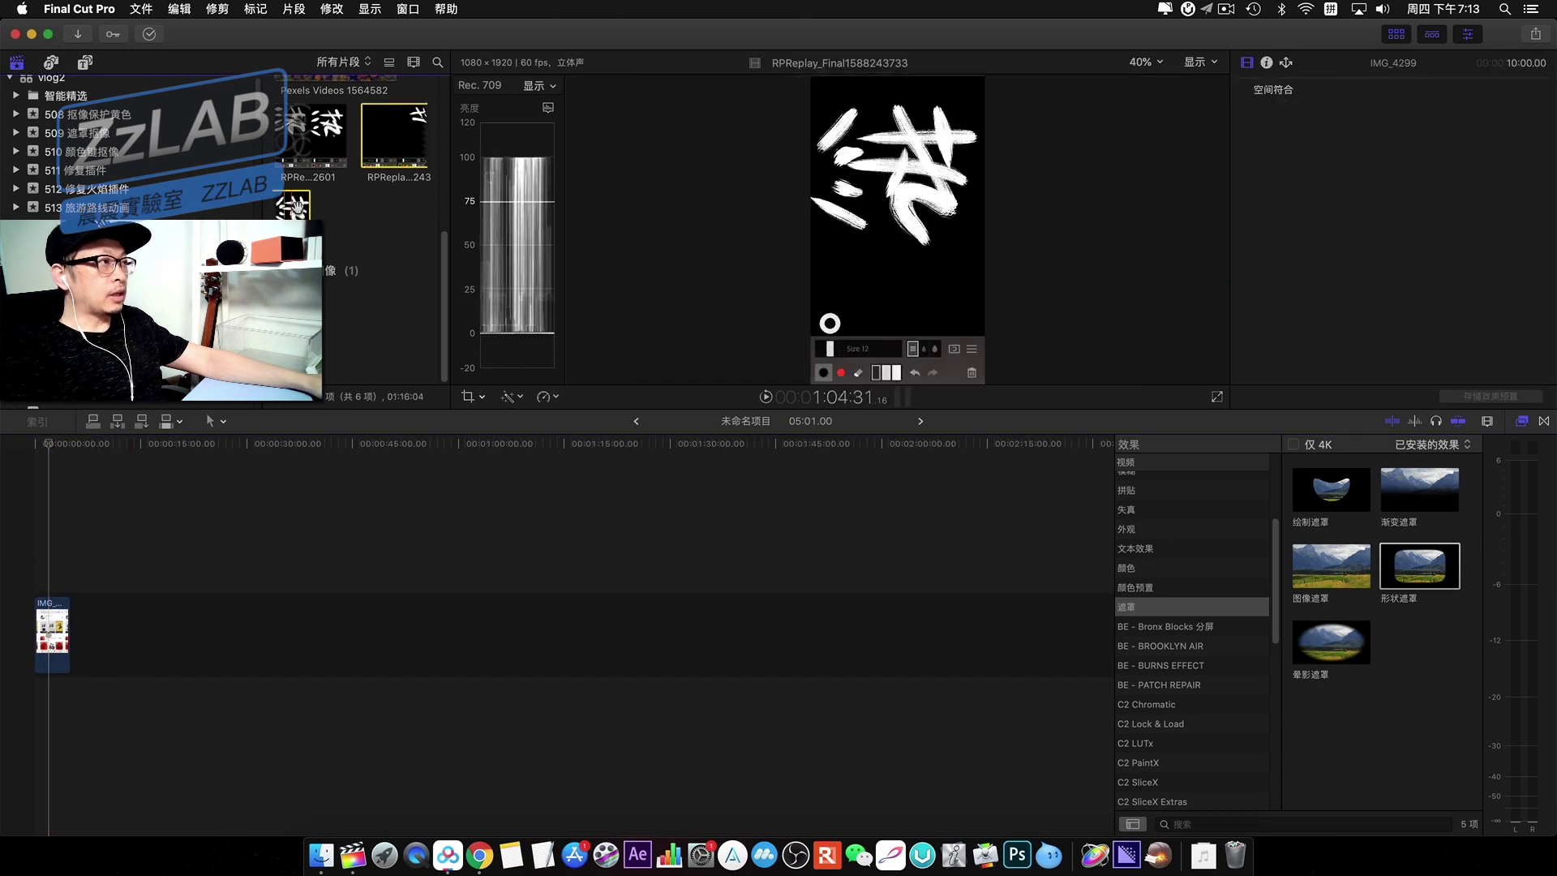
pyautogui.moveTo(293, 207); pyautogui.dragTo(183, 568)
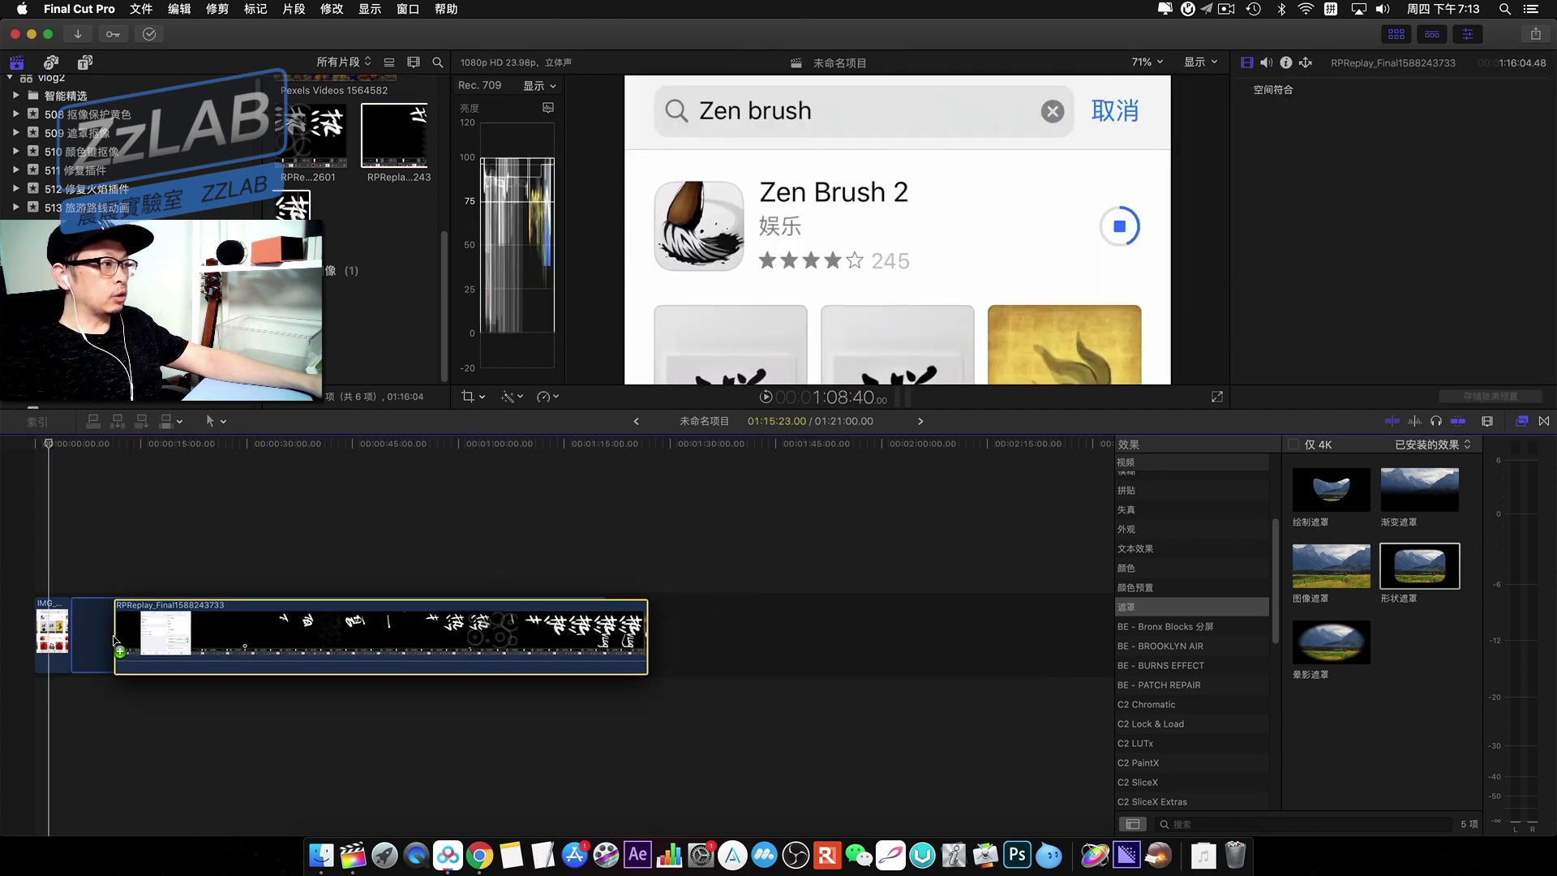
pyautogui.click(123, 574)
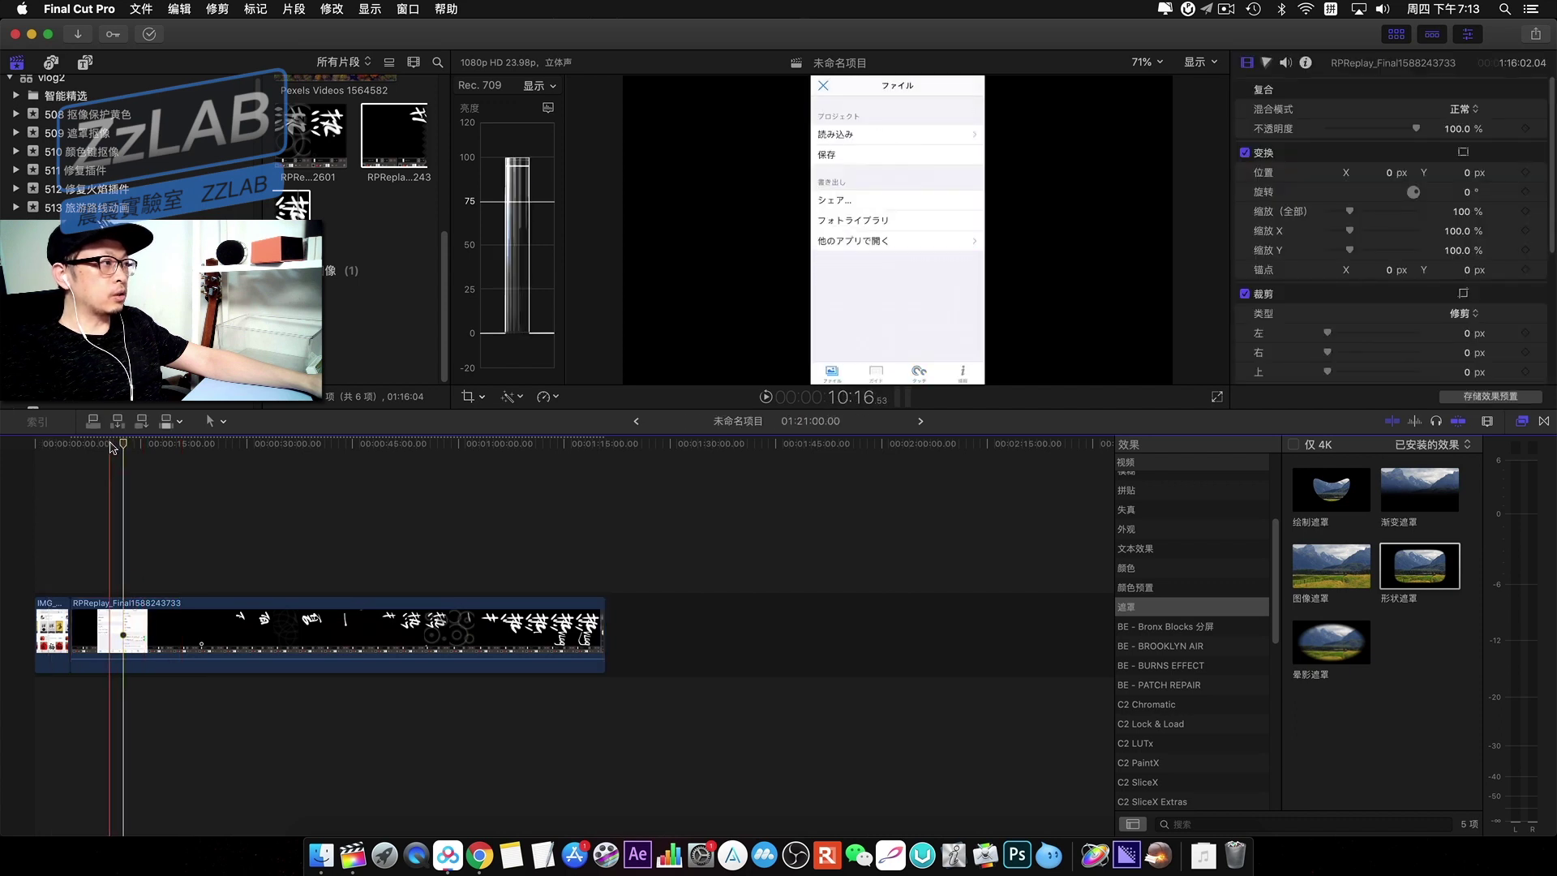
pyautogui.moveTo(123, 442)
pyautogui.mouseDown()
pyautogui.moveTo(91, 450)
pyautogui.moveTo(135, 452)
pyautogui.mouseUp()
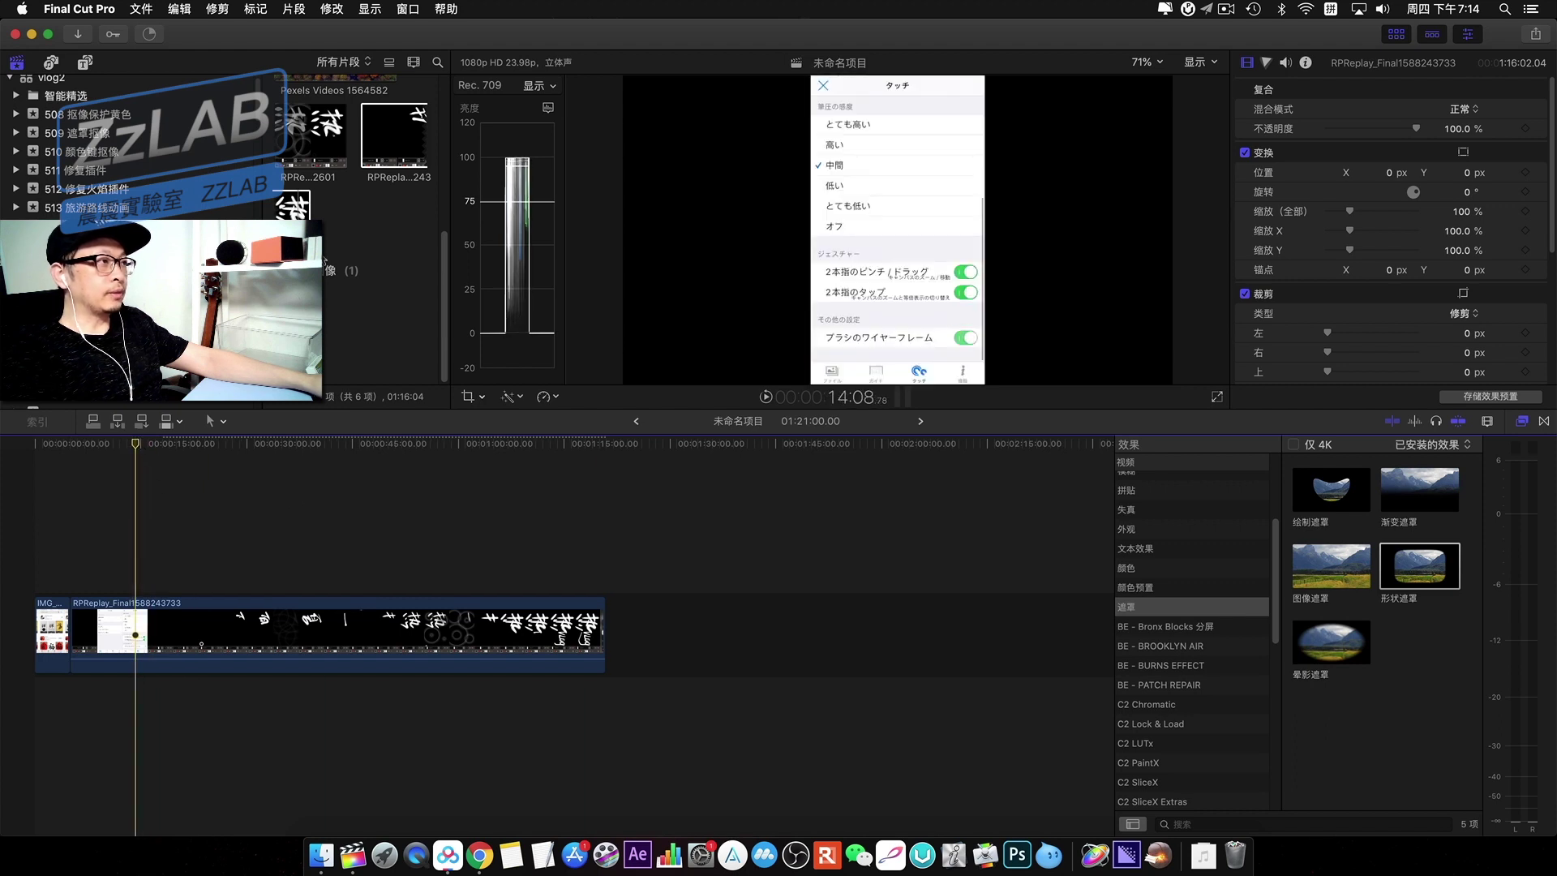
# Append the other screen recording, then delete it from the timeline.
pyautogui.moveTo(308, 142)
pyautogui.mouseDown()
pyautogui.moveTo(565, 430)
pyautogui.moveTo(648, 632)
pyautogui.mouseUp()
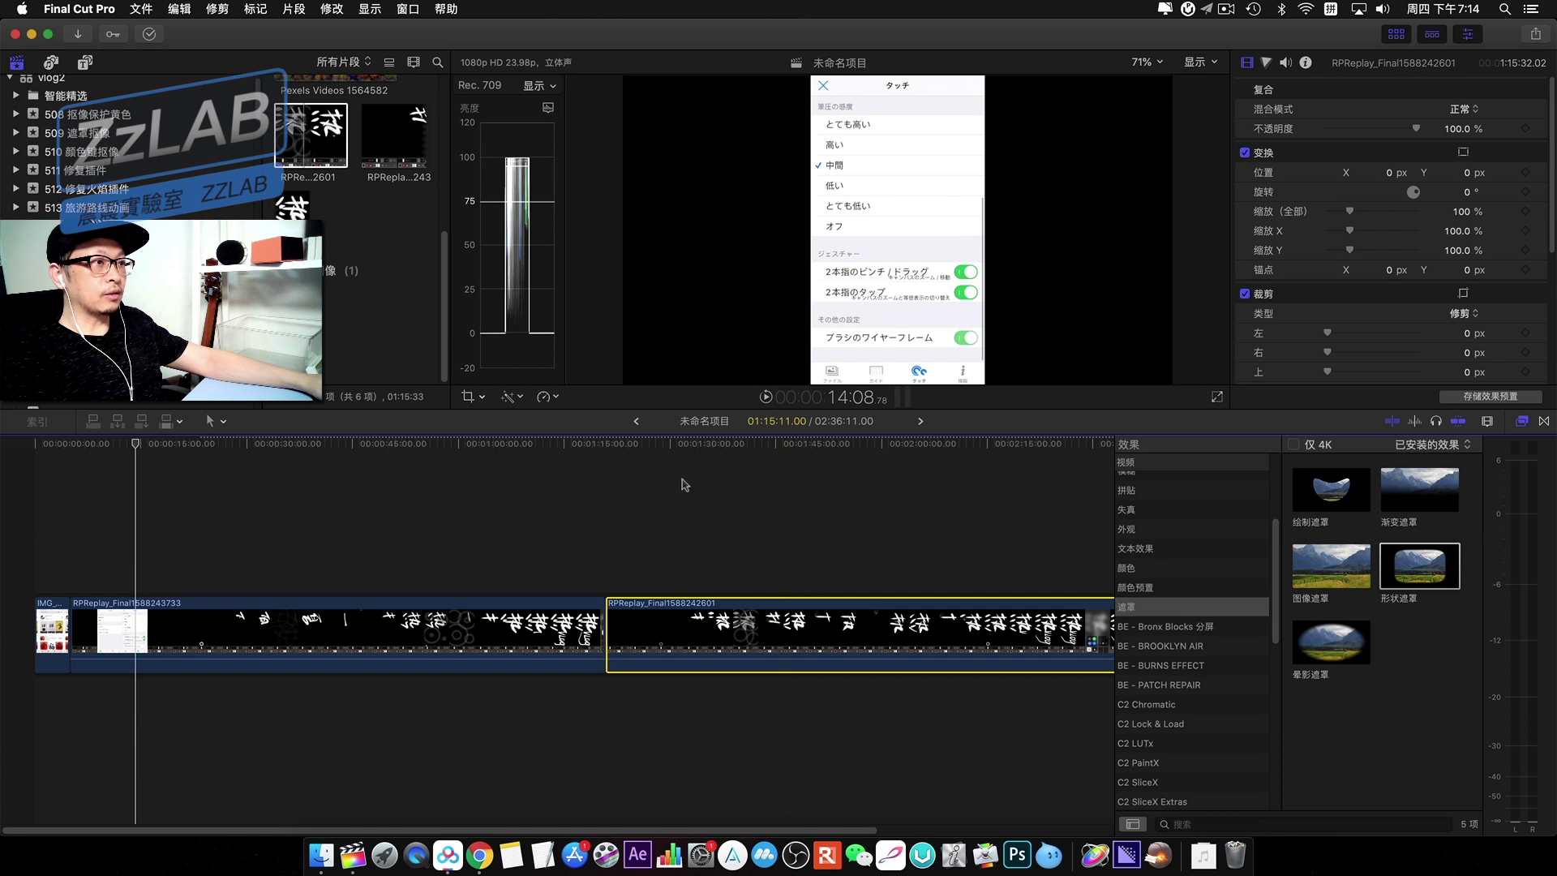
pyautogui.click(684, 450)
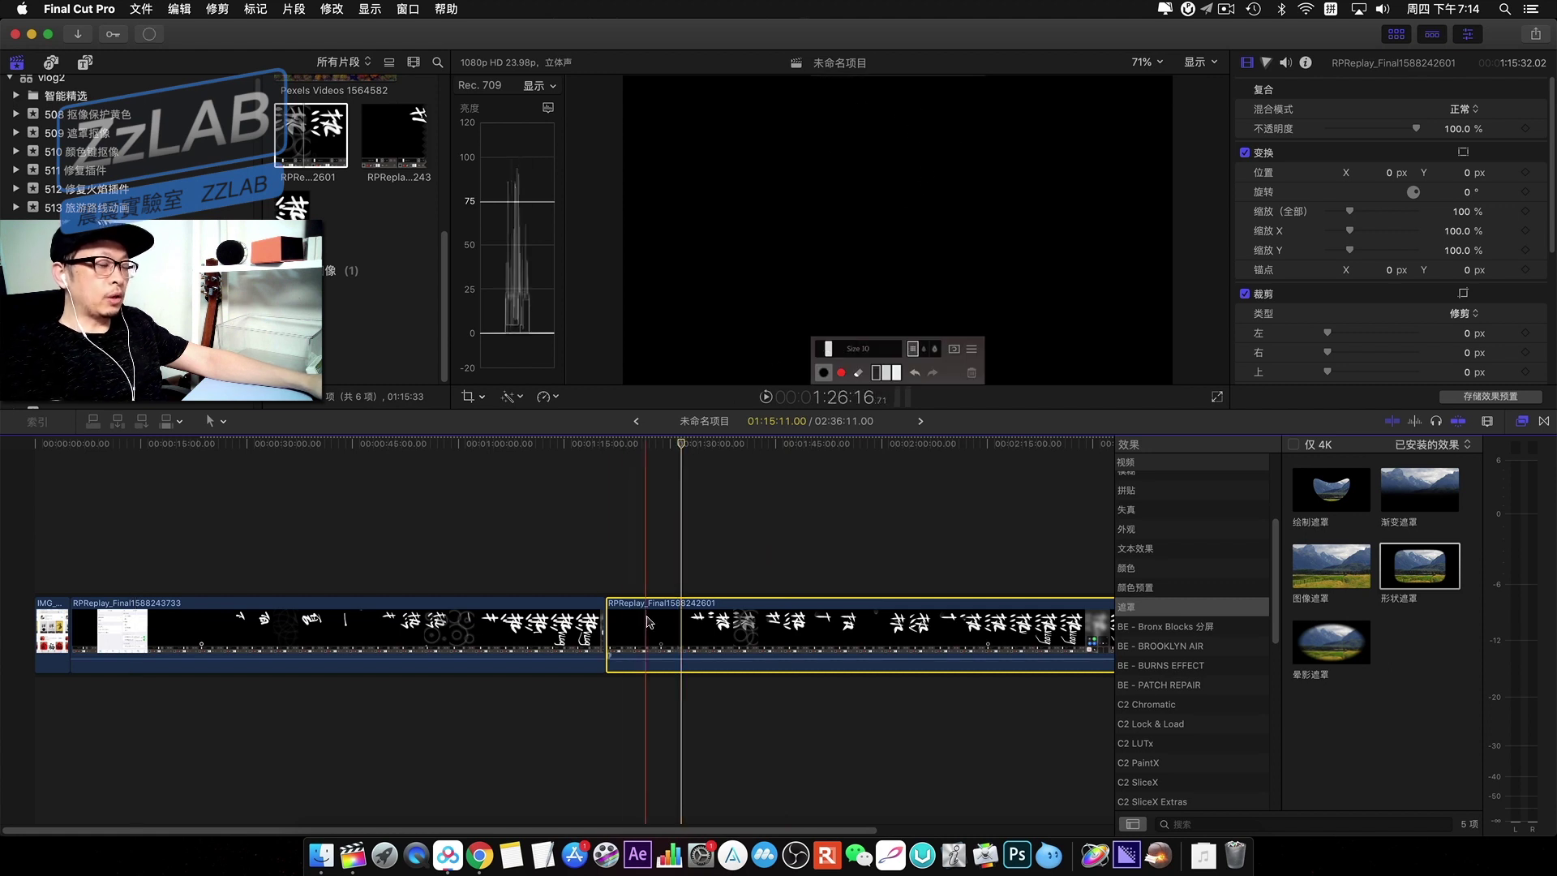
pyautogui.press('Delete')
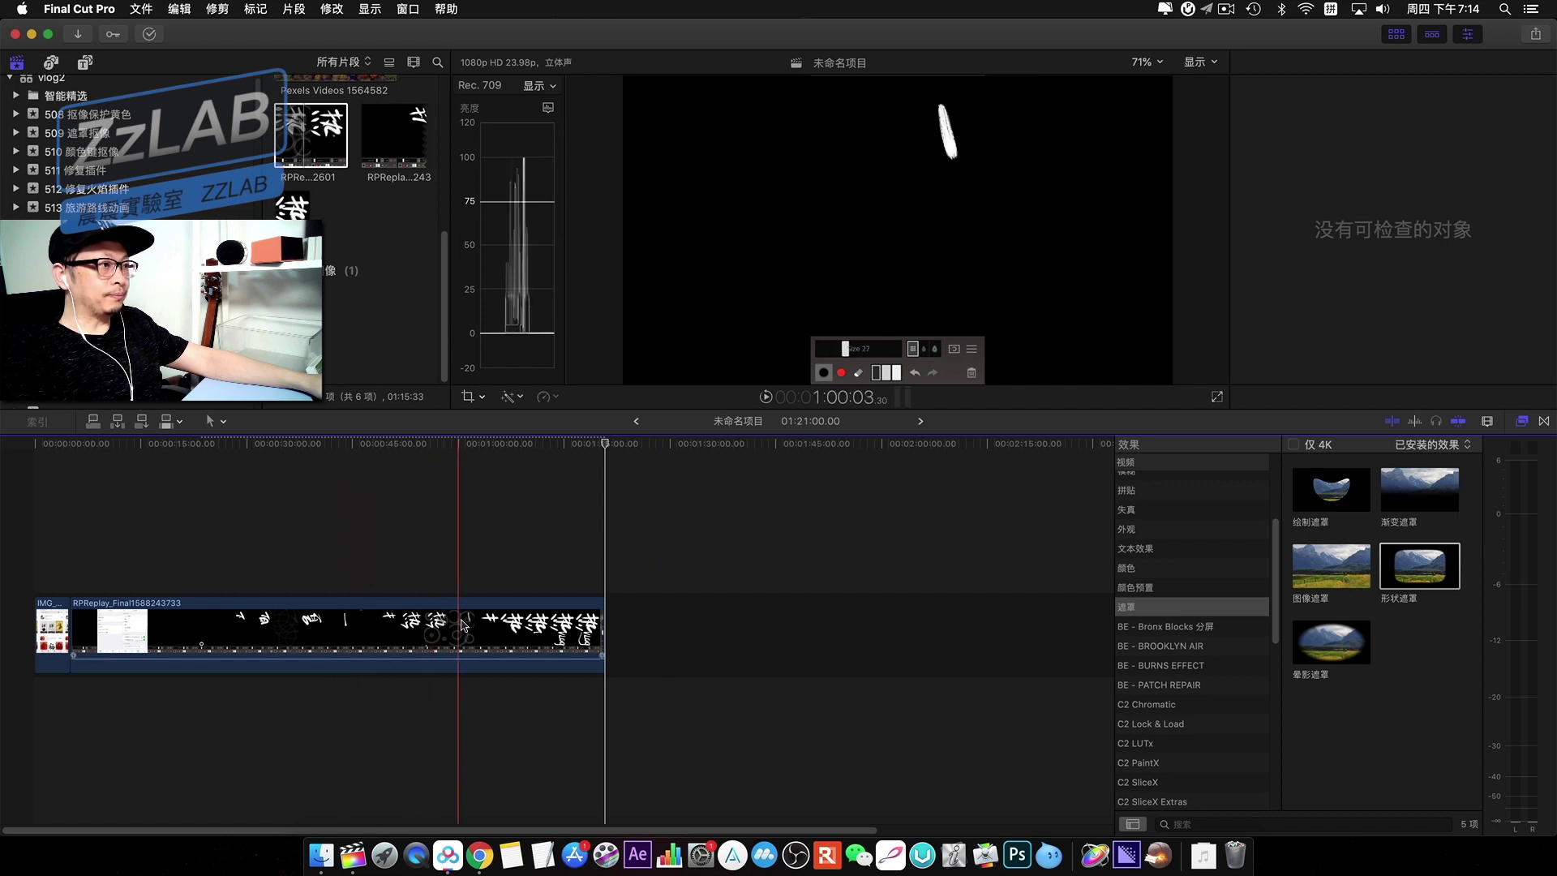
# Rotate the remaining RPReplay brush recording to exactly 90° in the Transform Rotation field.
pyautogui.click(462, 624)
pyautogui.click(494, 441)
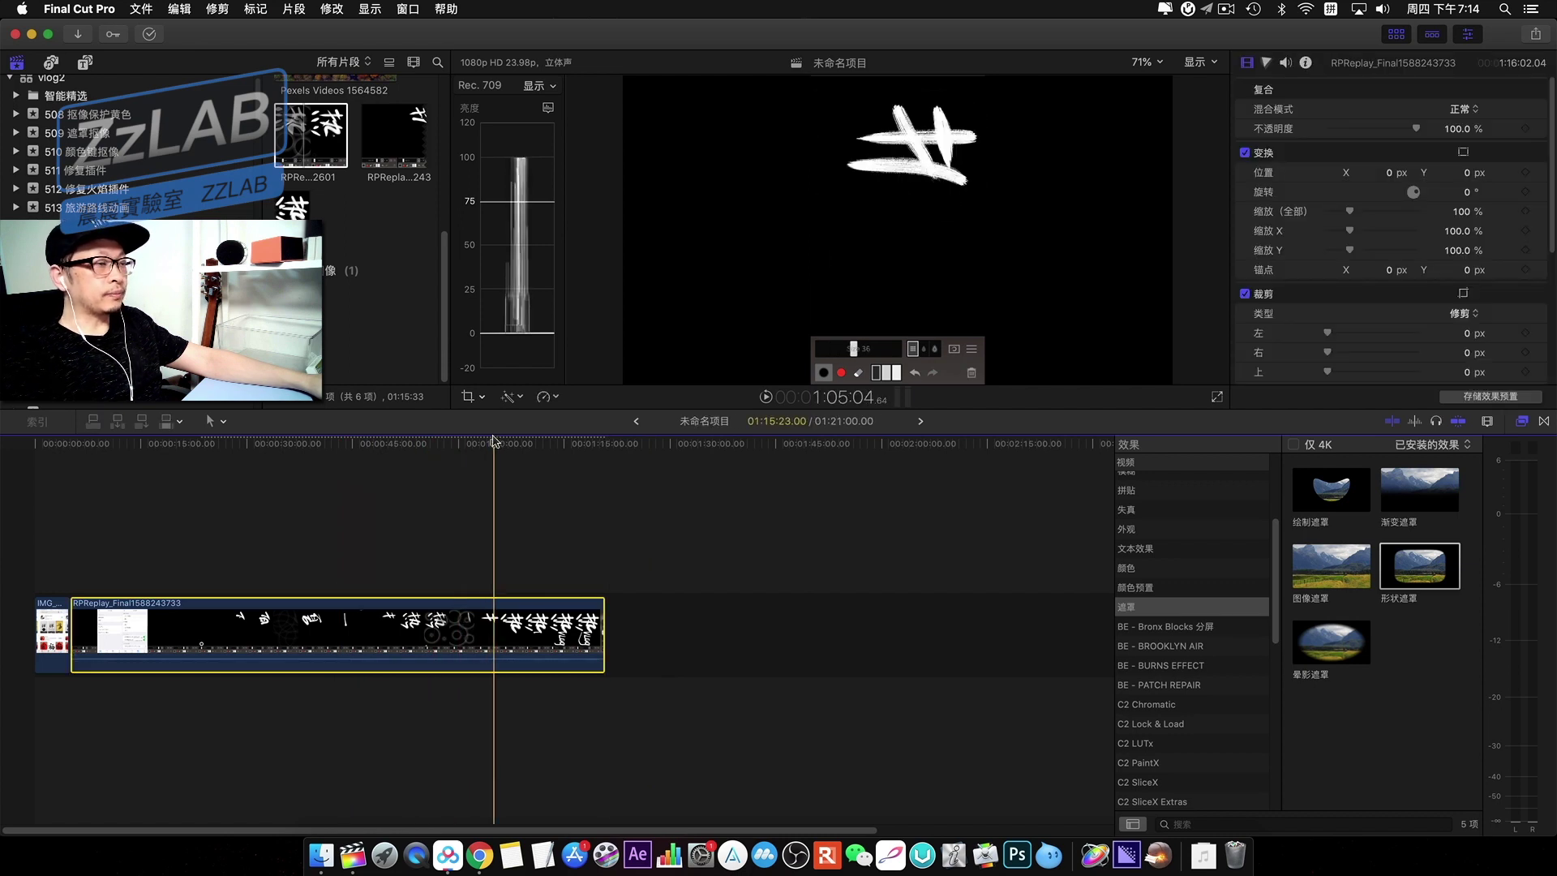
pyautogui.moveTo(491, 441); pyautogui.dragTo(485, 450)
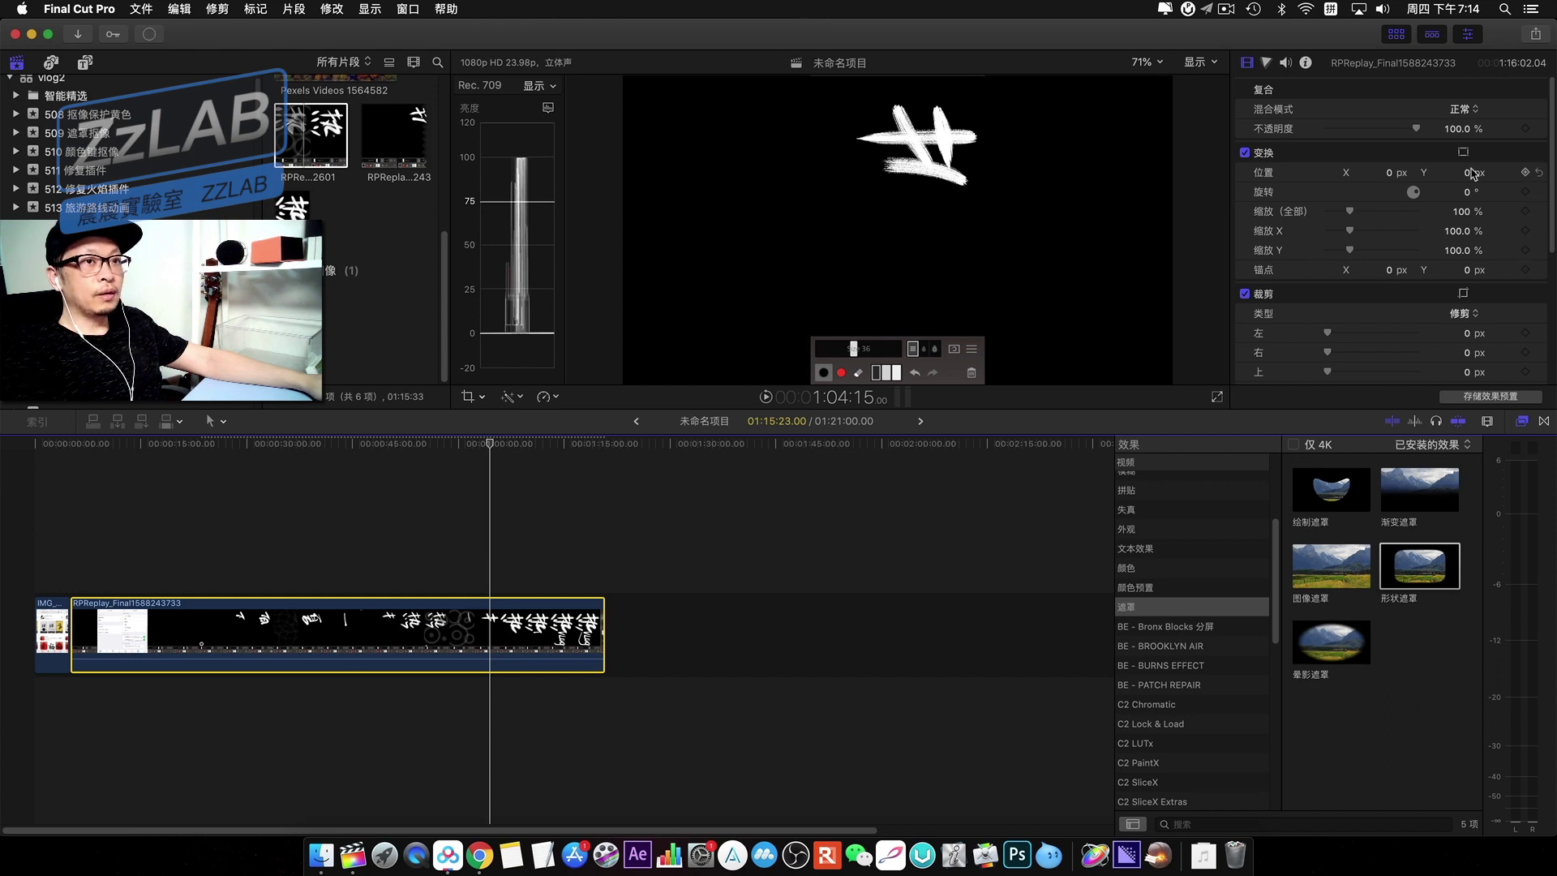
pyautogui.moveTo(1467, 192); pyautogui.dragTo(1459, 192)
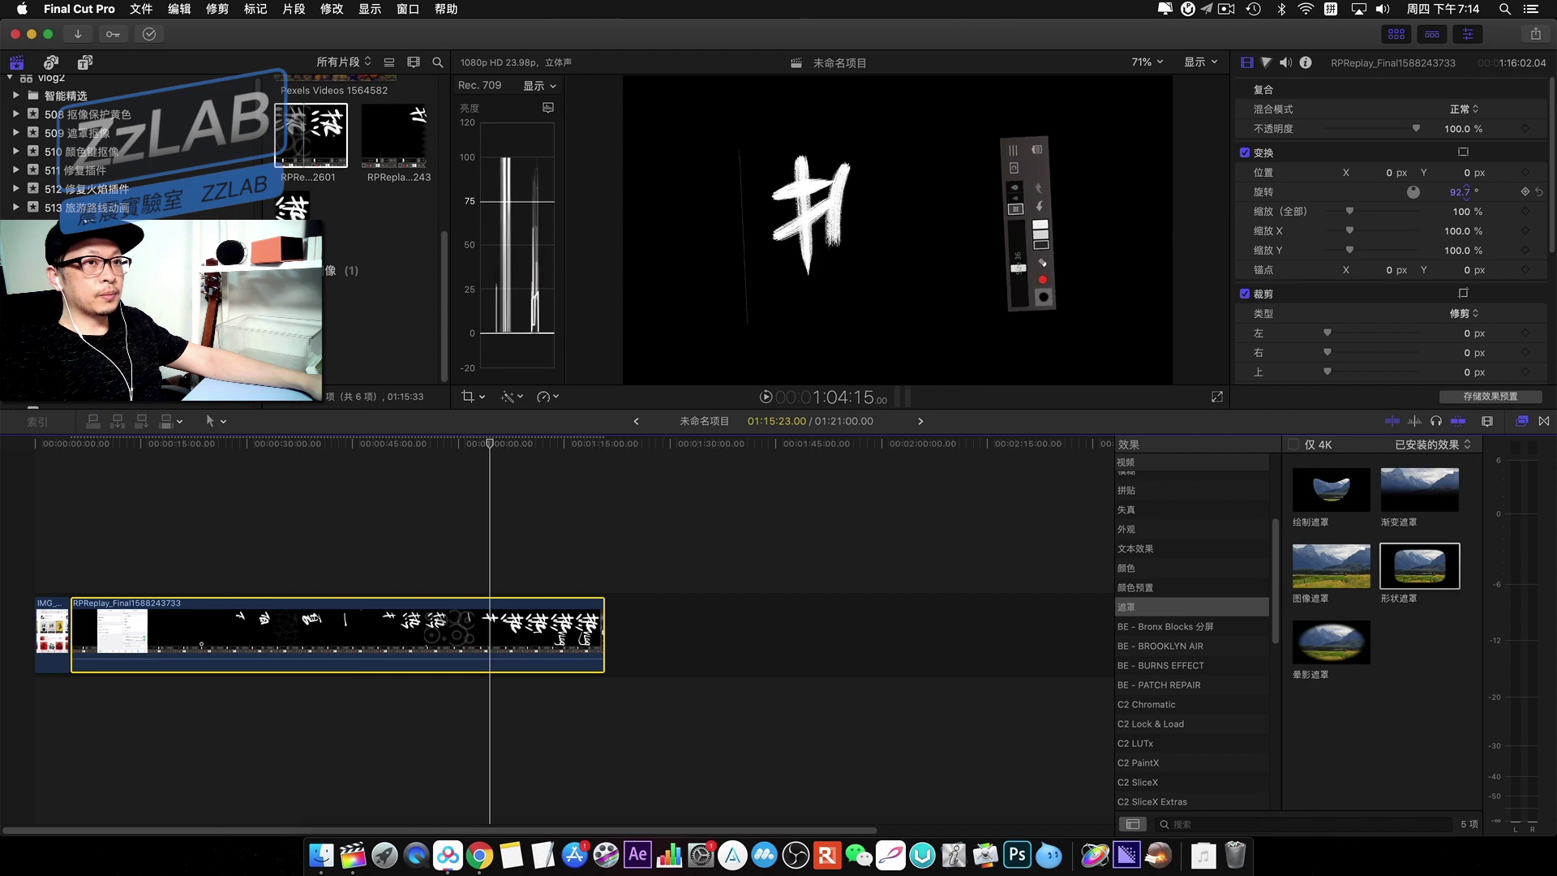
pyautogui.click(1467, 193)
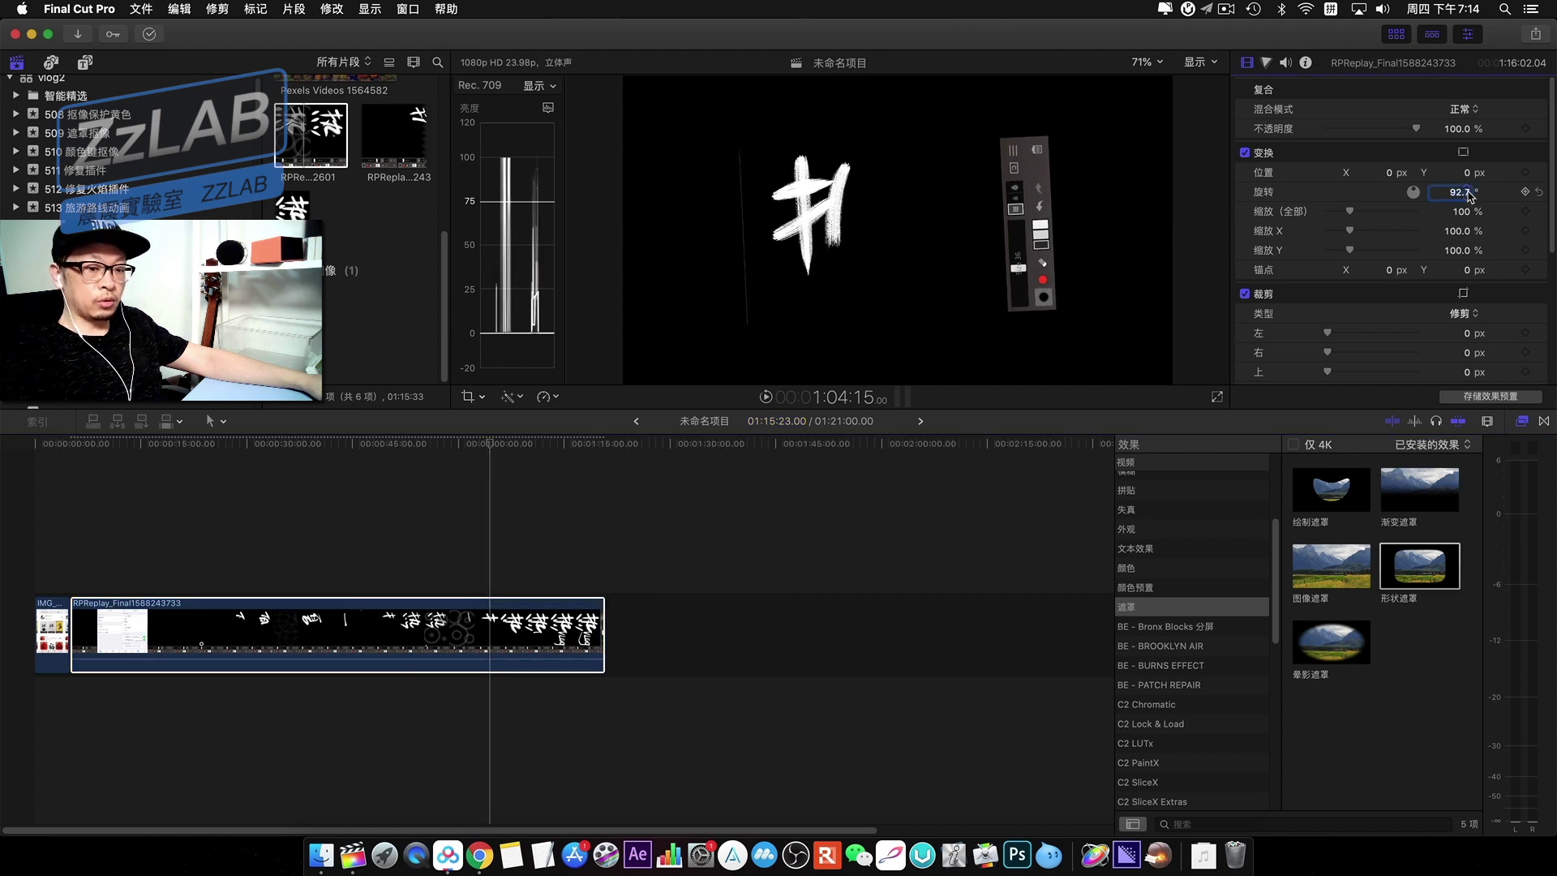
pyautogui.write('90')
pyautogui.press('Return')
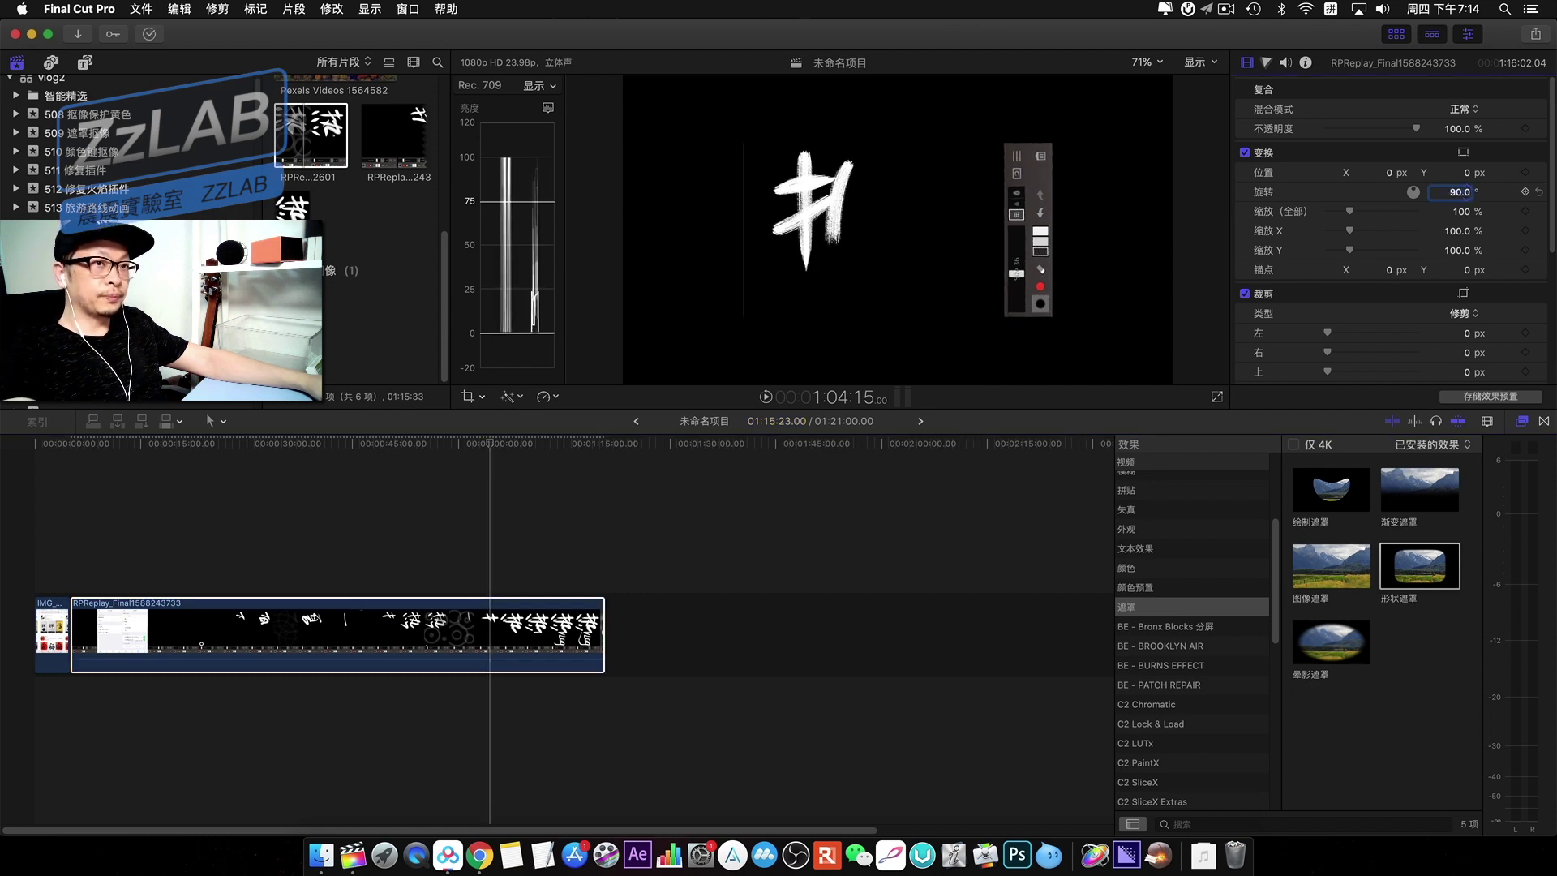
pyautogui.click(939, 332)
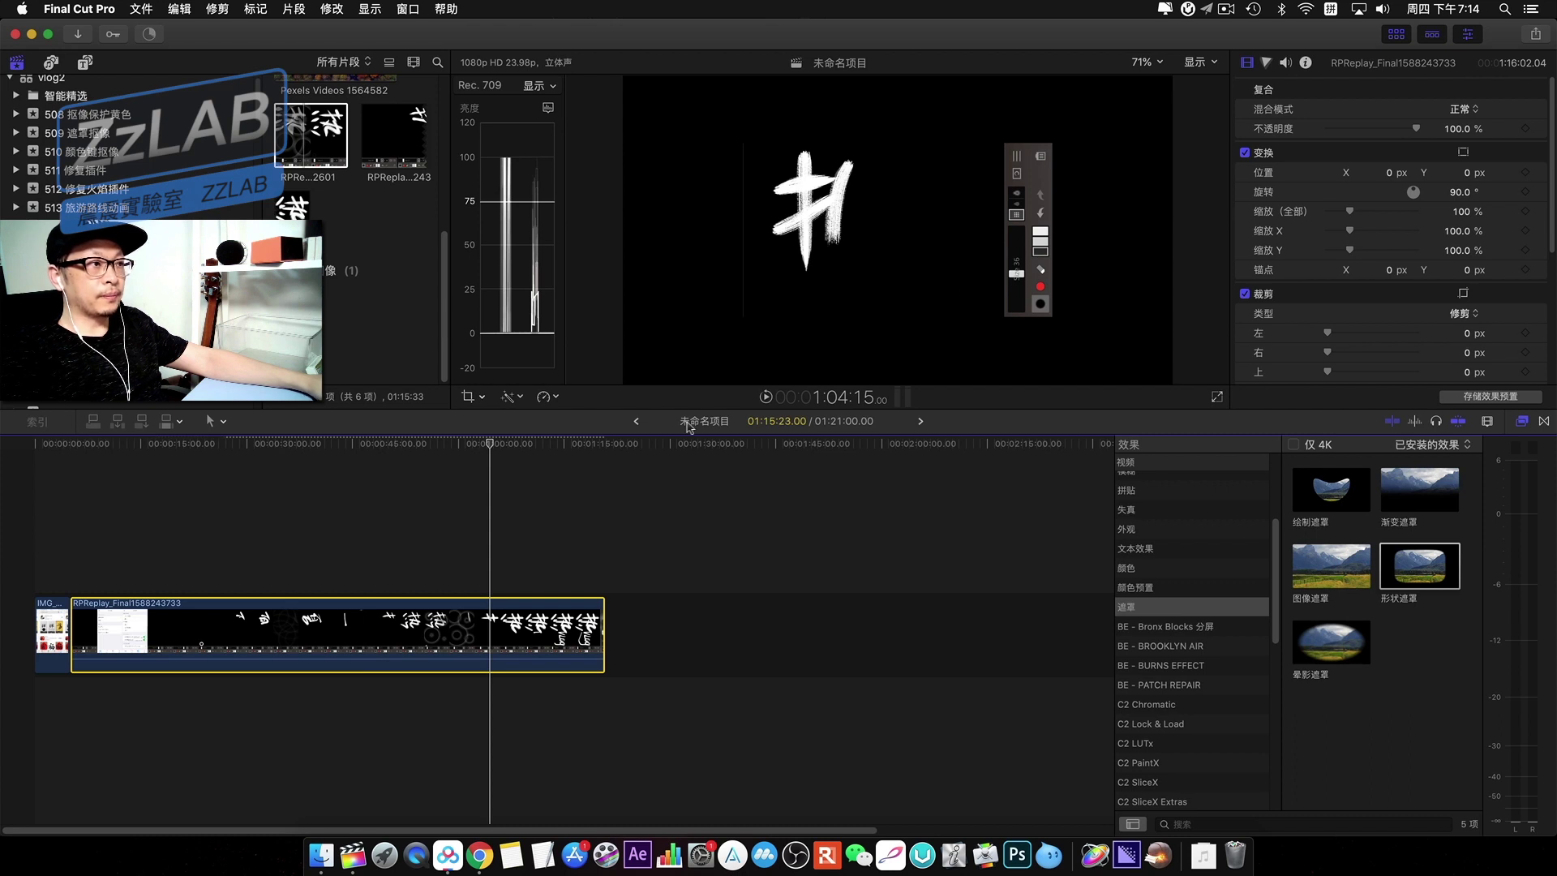
pyautogui.click(474, 397)
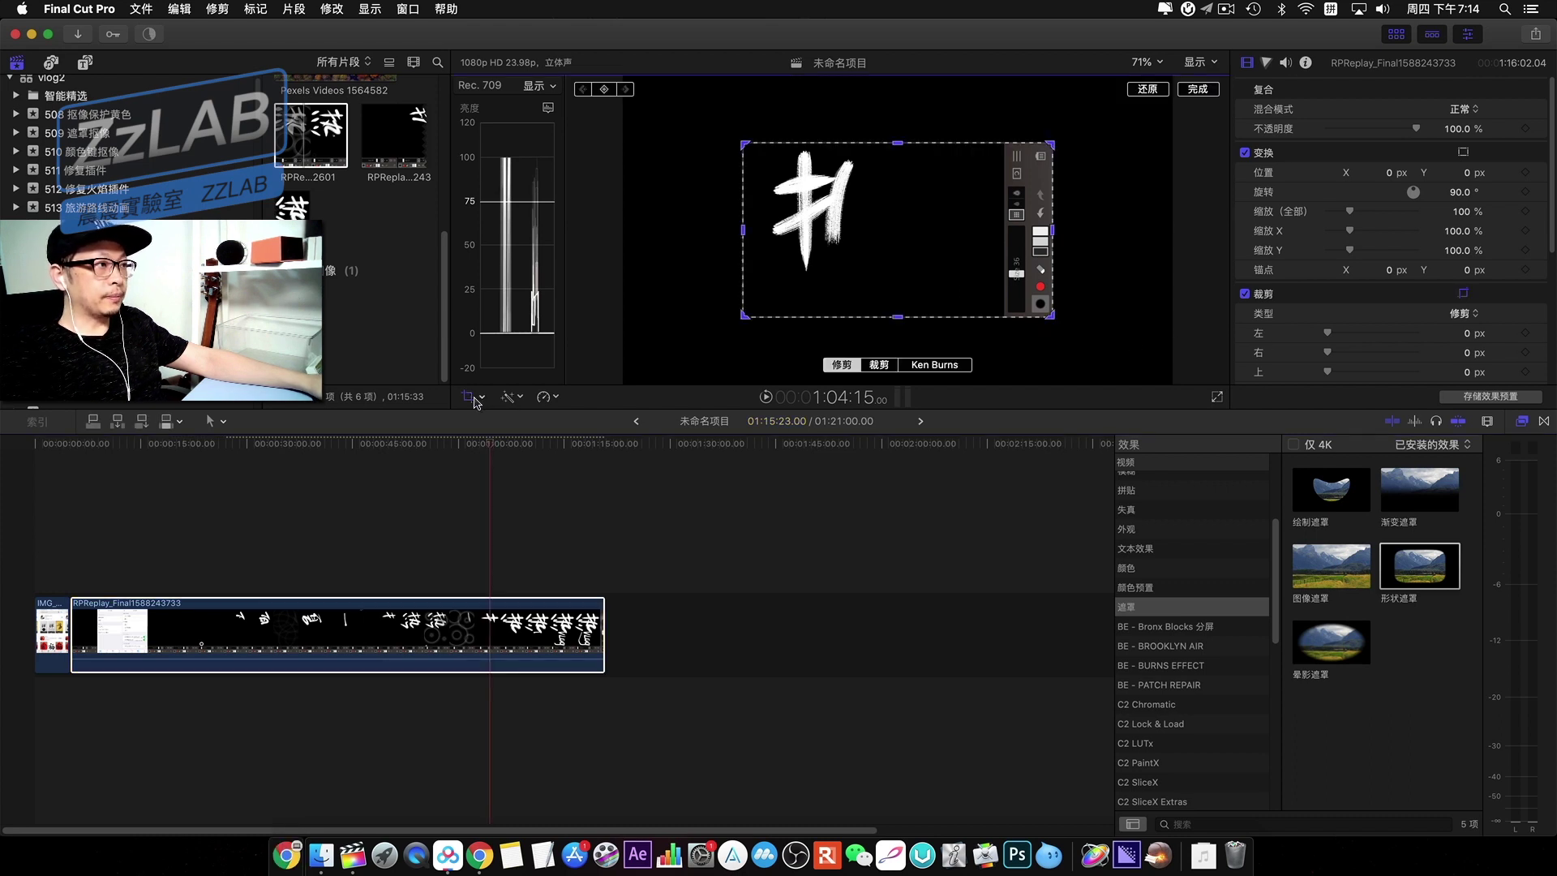
# Crop the top and bottom edges off the rotated recording, undoing the last crop tweak.
pyautogui.click(745, 232)
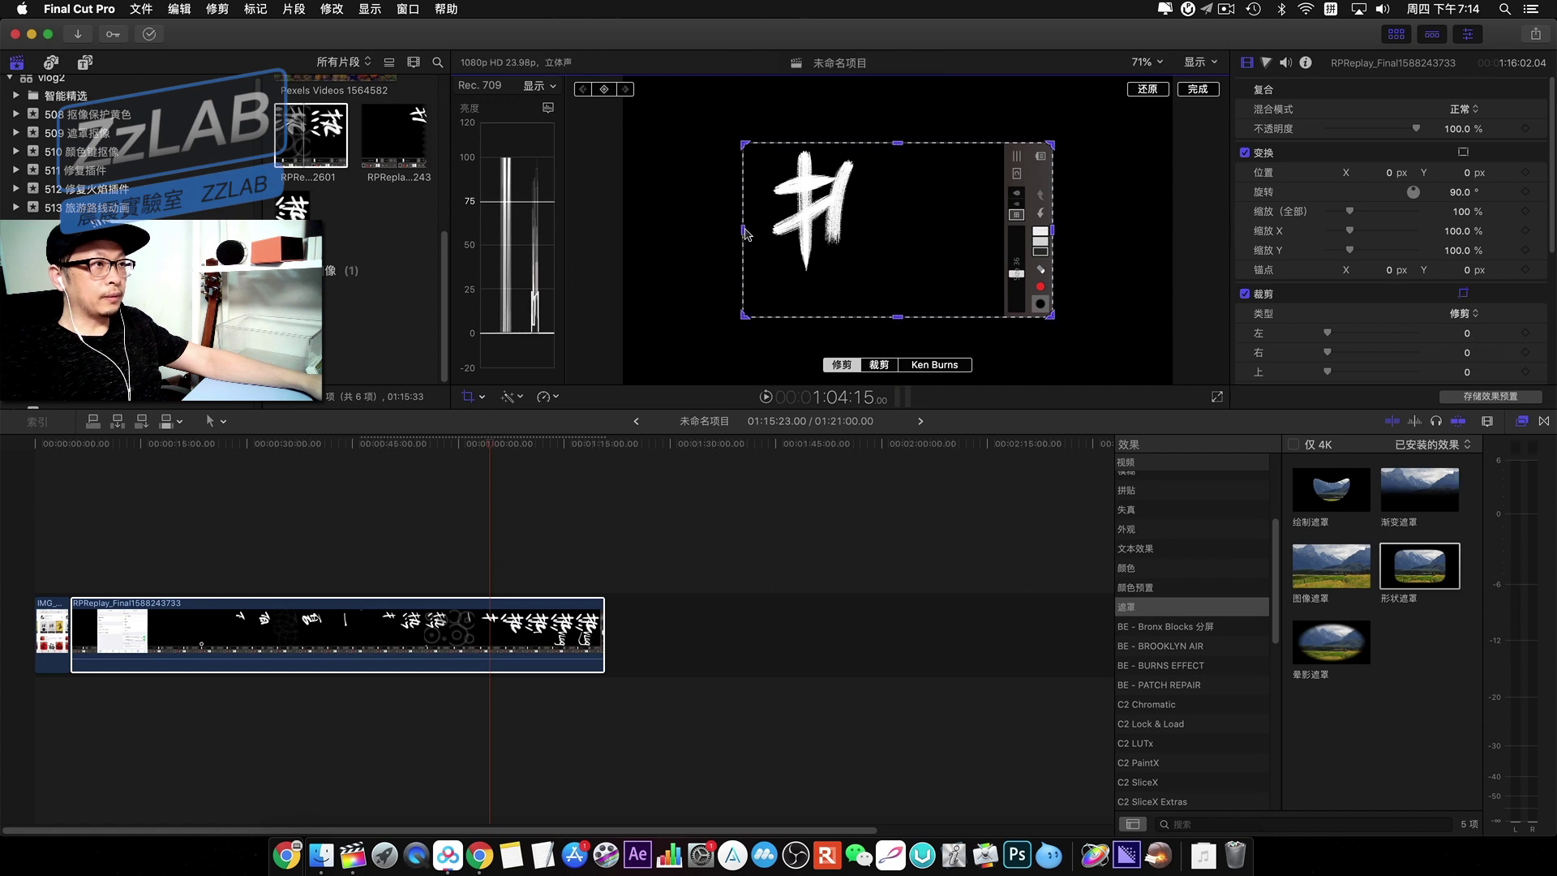
pyautogui.moveTo(753, 235)
pyautogui.mouseDown()
pyautogui.moveTo(735, 233)
pyautogui.moveTo(755, 234)
pyautogui.mouseUp()
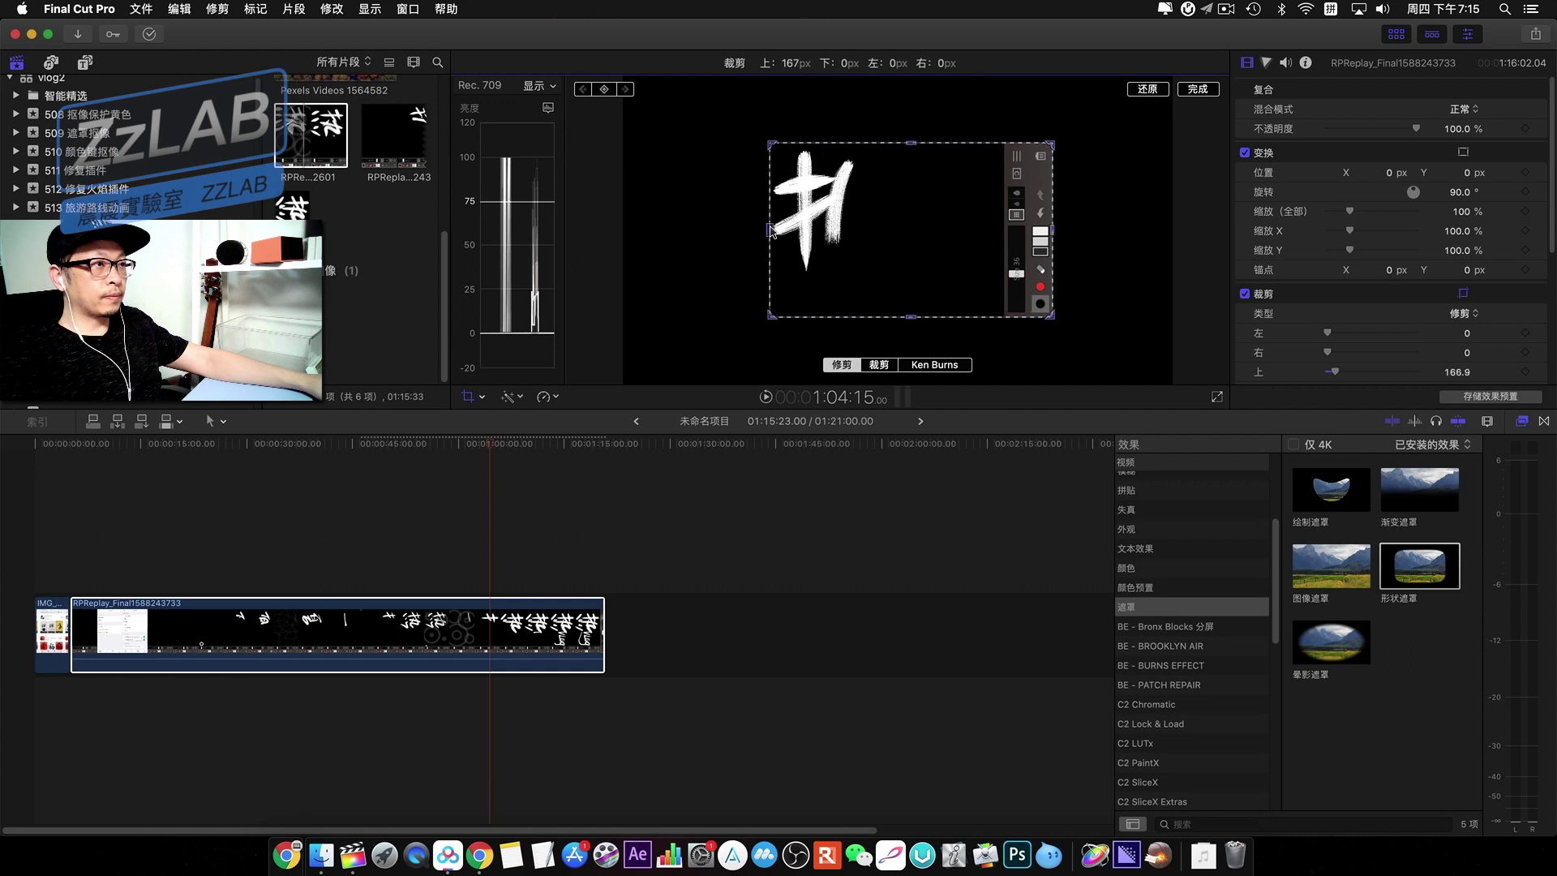
pyautogui.moveTo(1053, 211); pyautogui.dragTo(1025, 238)
pyautogui.press('super+z')
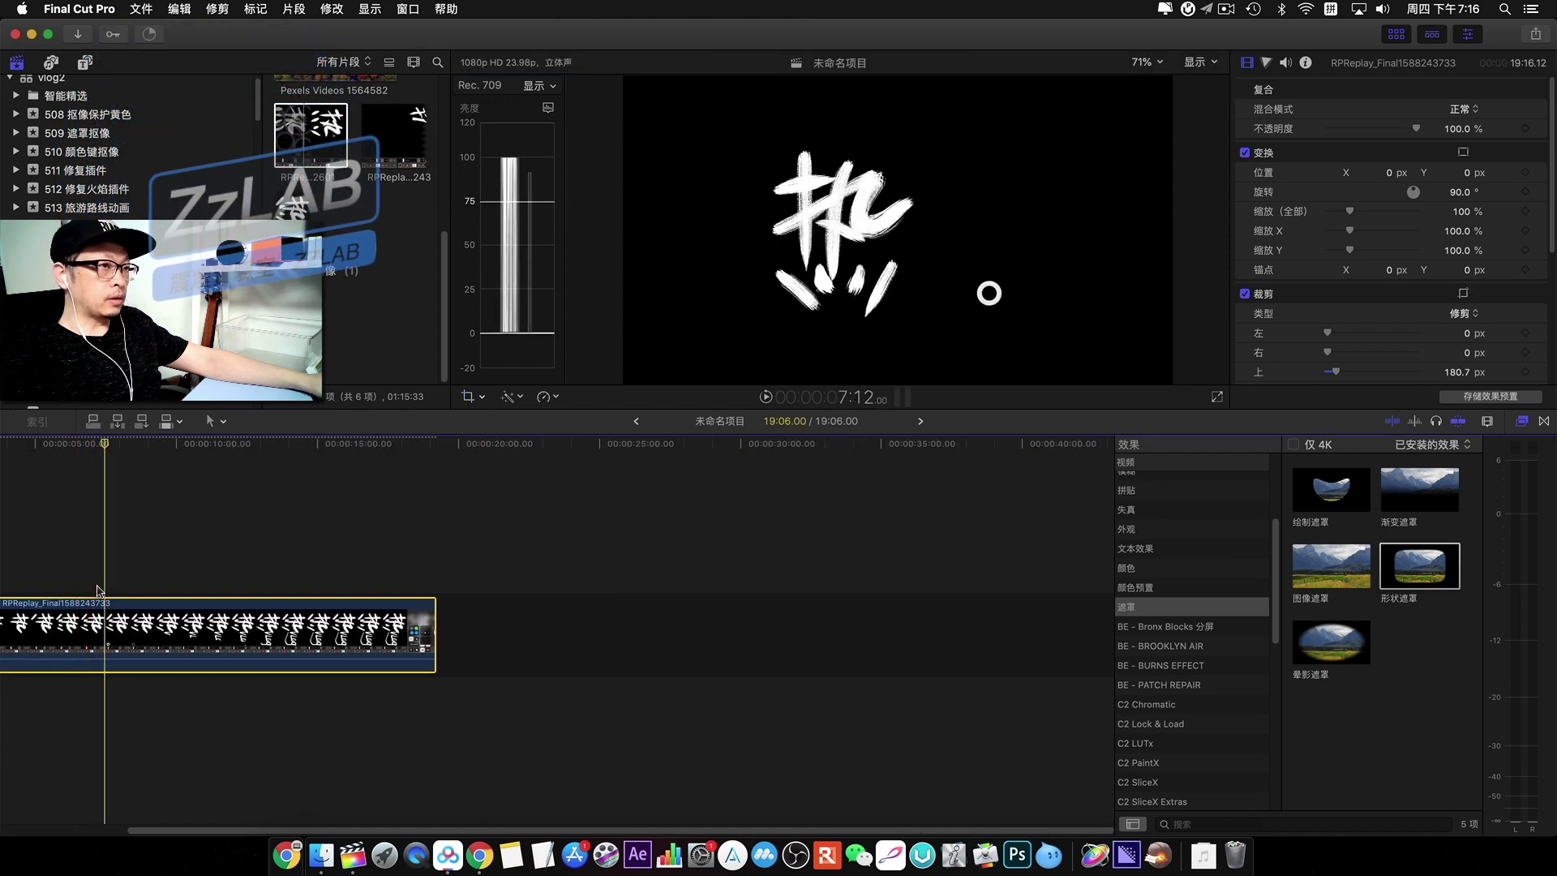
# Blade the brush recording at the playhead with Command-B and trim the second part's start later.
pyautogui.click(92, 609)
pyautogui.press('super+b')
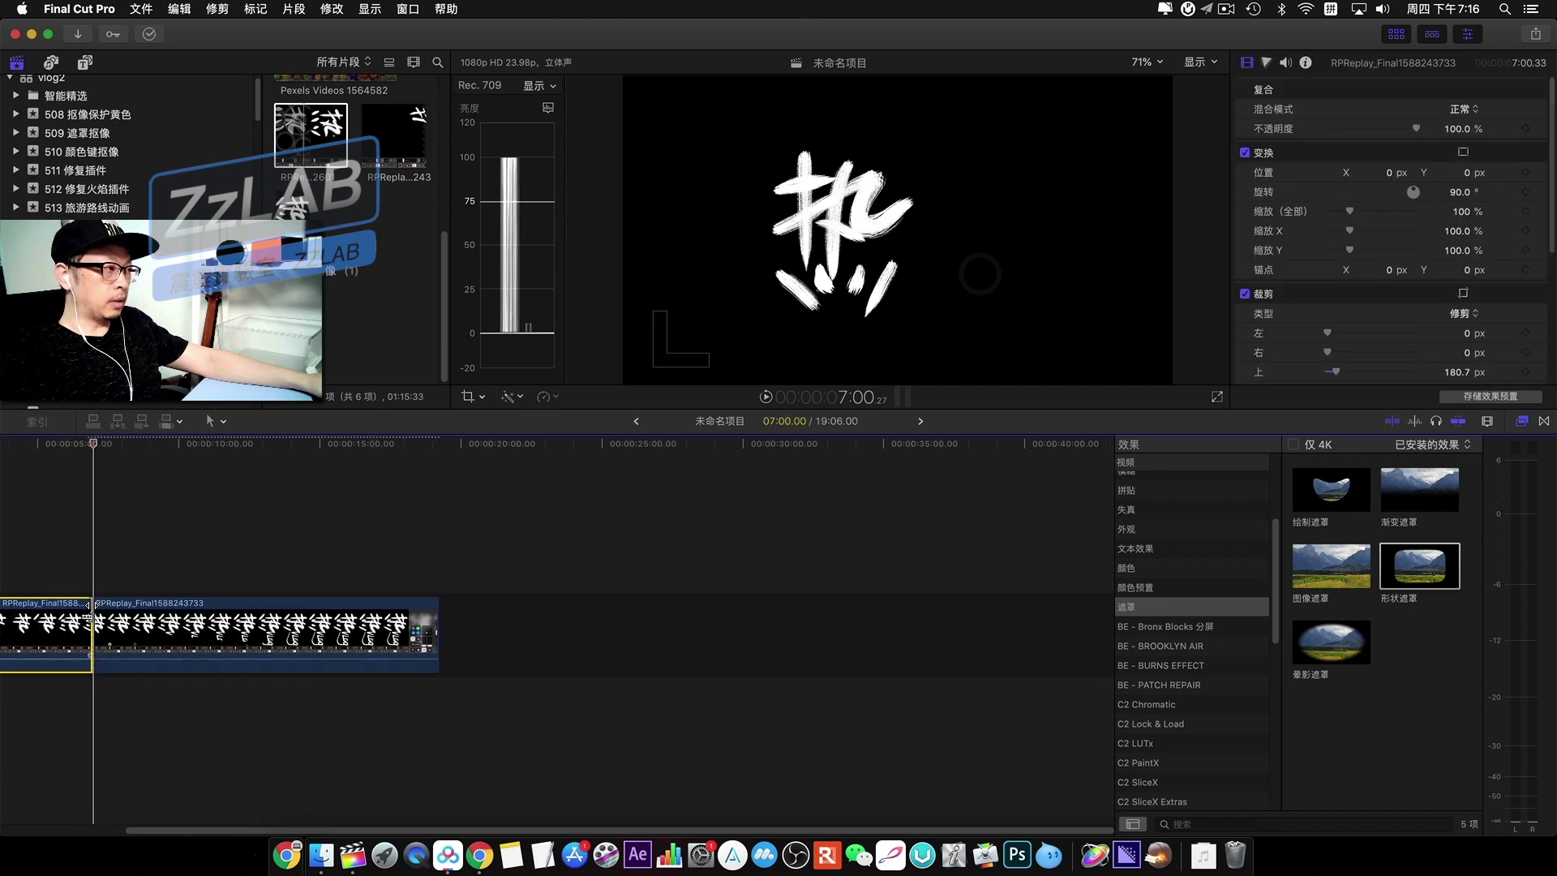
pyautogui.moveTo(91, 609); pyautogui.dragTo(147, 620)
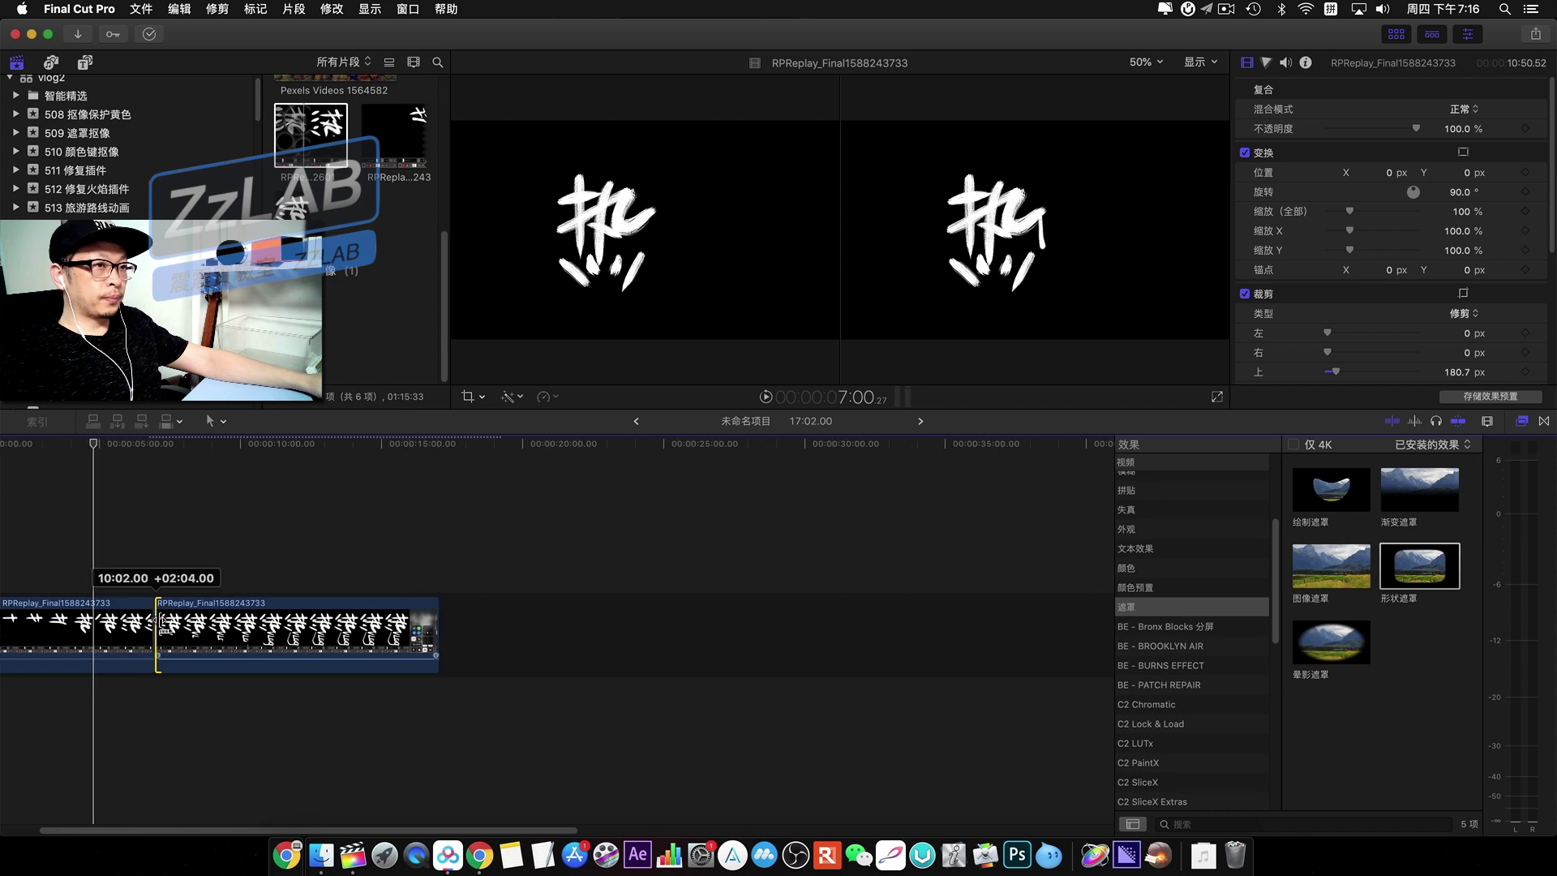
pyautogui.moveTo(147, 619); pyautogui.dragTo(150, 621)
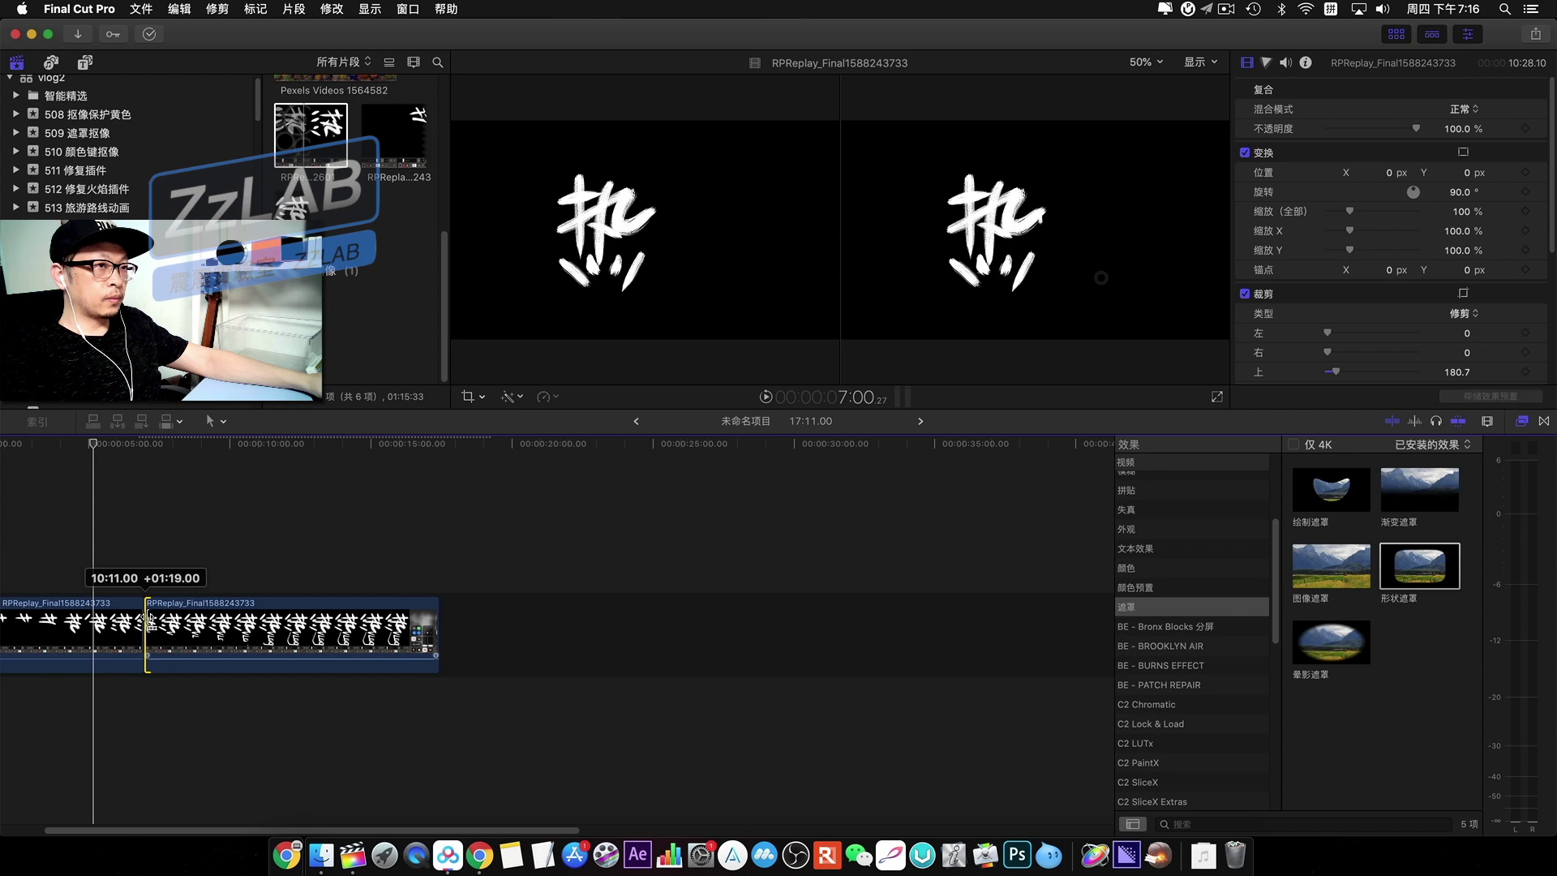
pyautogui.moveTo(150, 621); pyautogui.dragTo(149, 621)
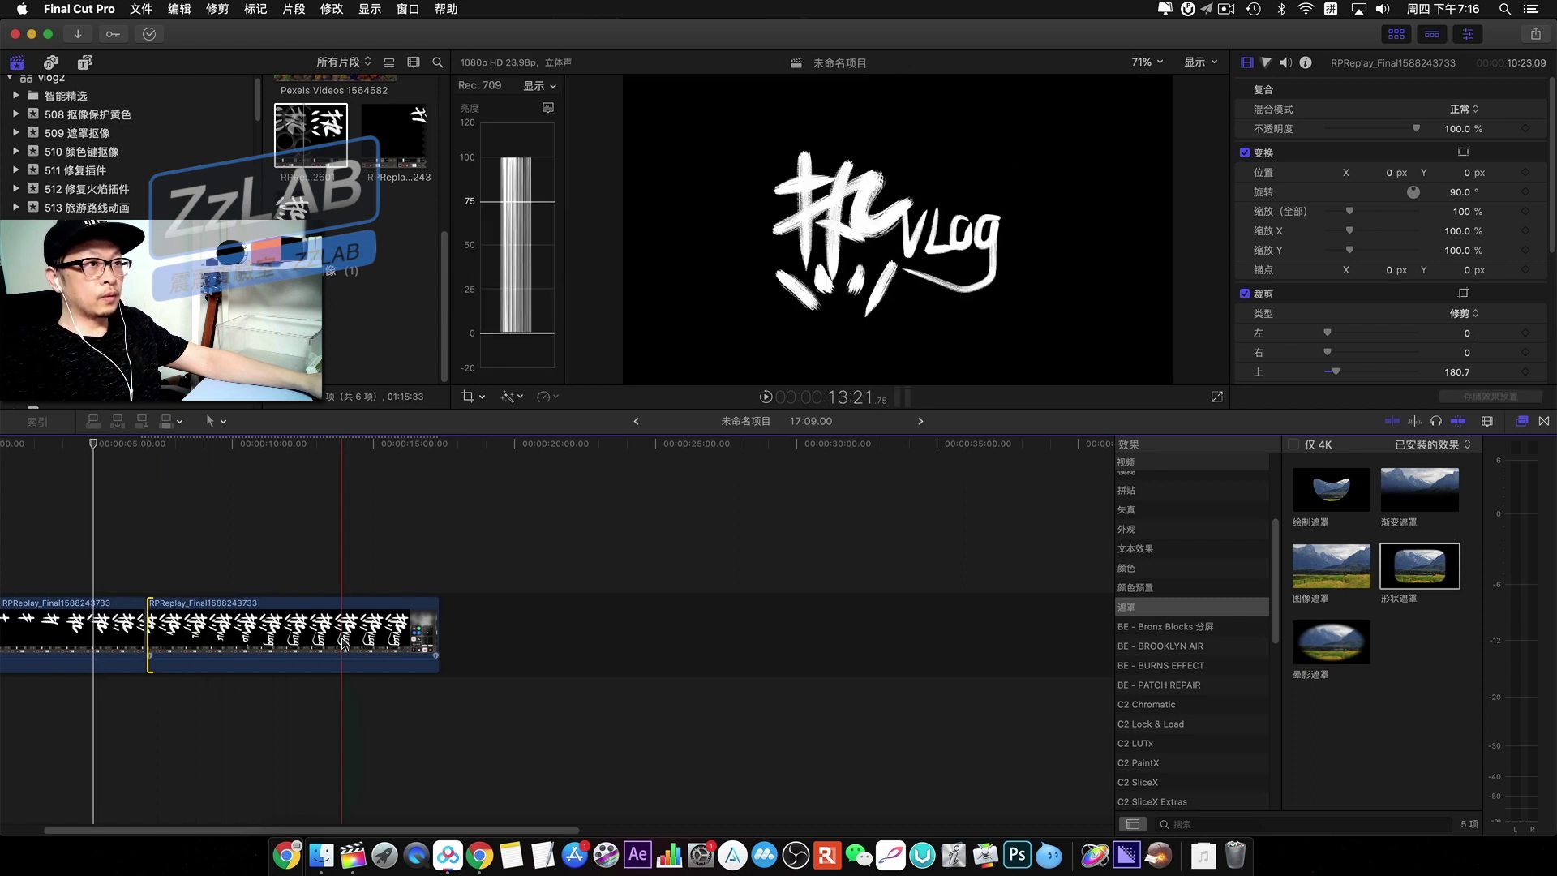
pyautogui.scroll(2, 328, 126)
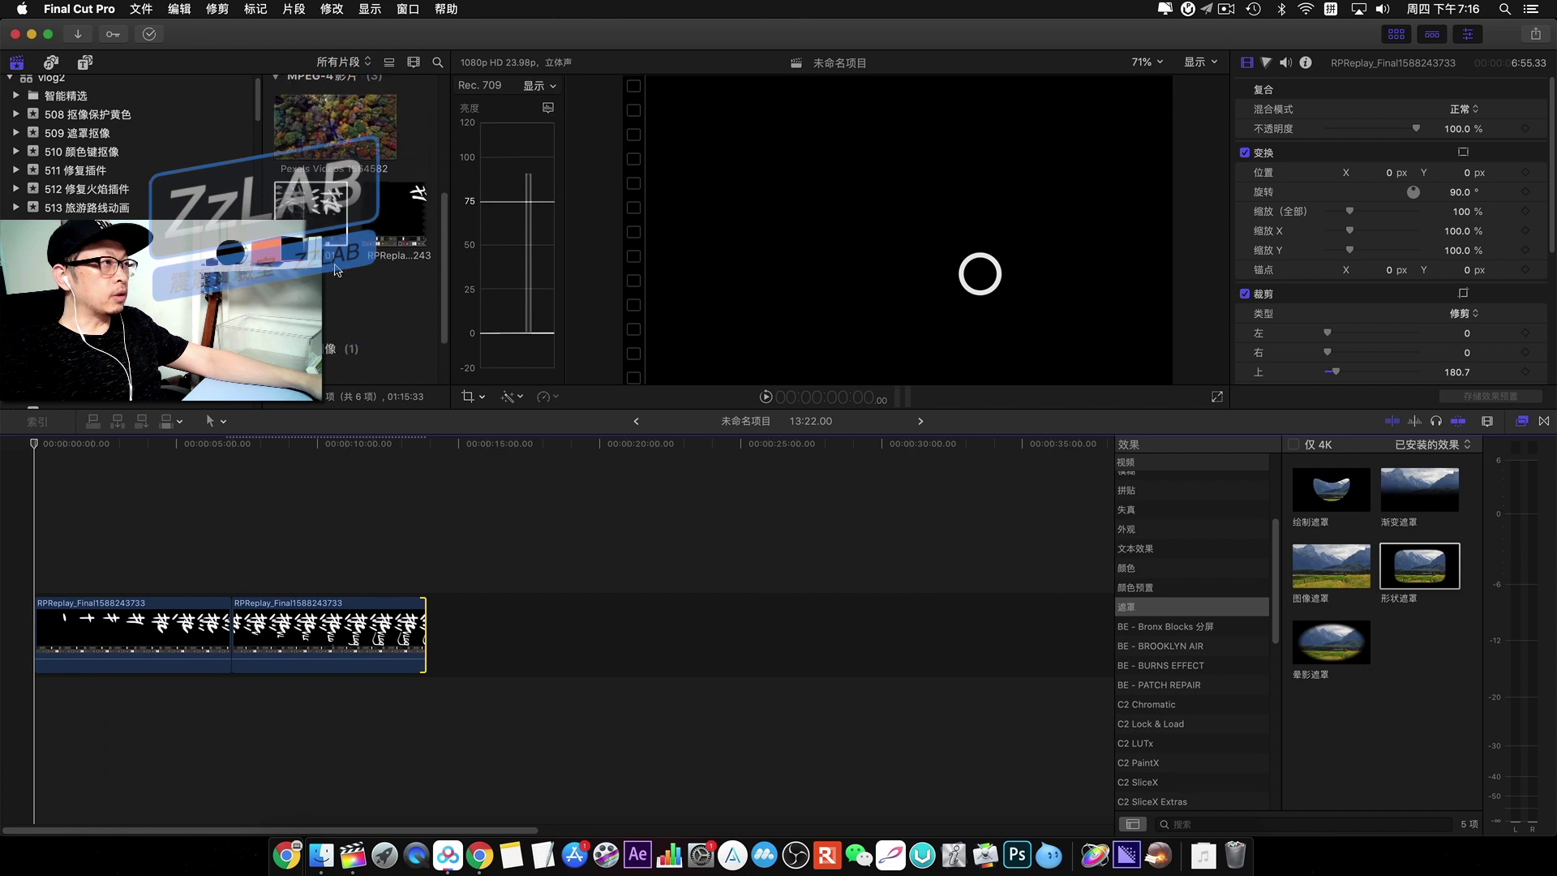
# Place Pexels Videos 1564582 beneath the brush clips and trim its end to 13:22 with Option-].
pyautogui.click(329, 125)
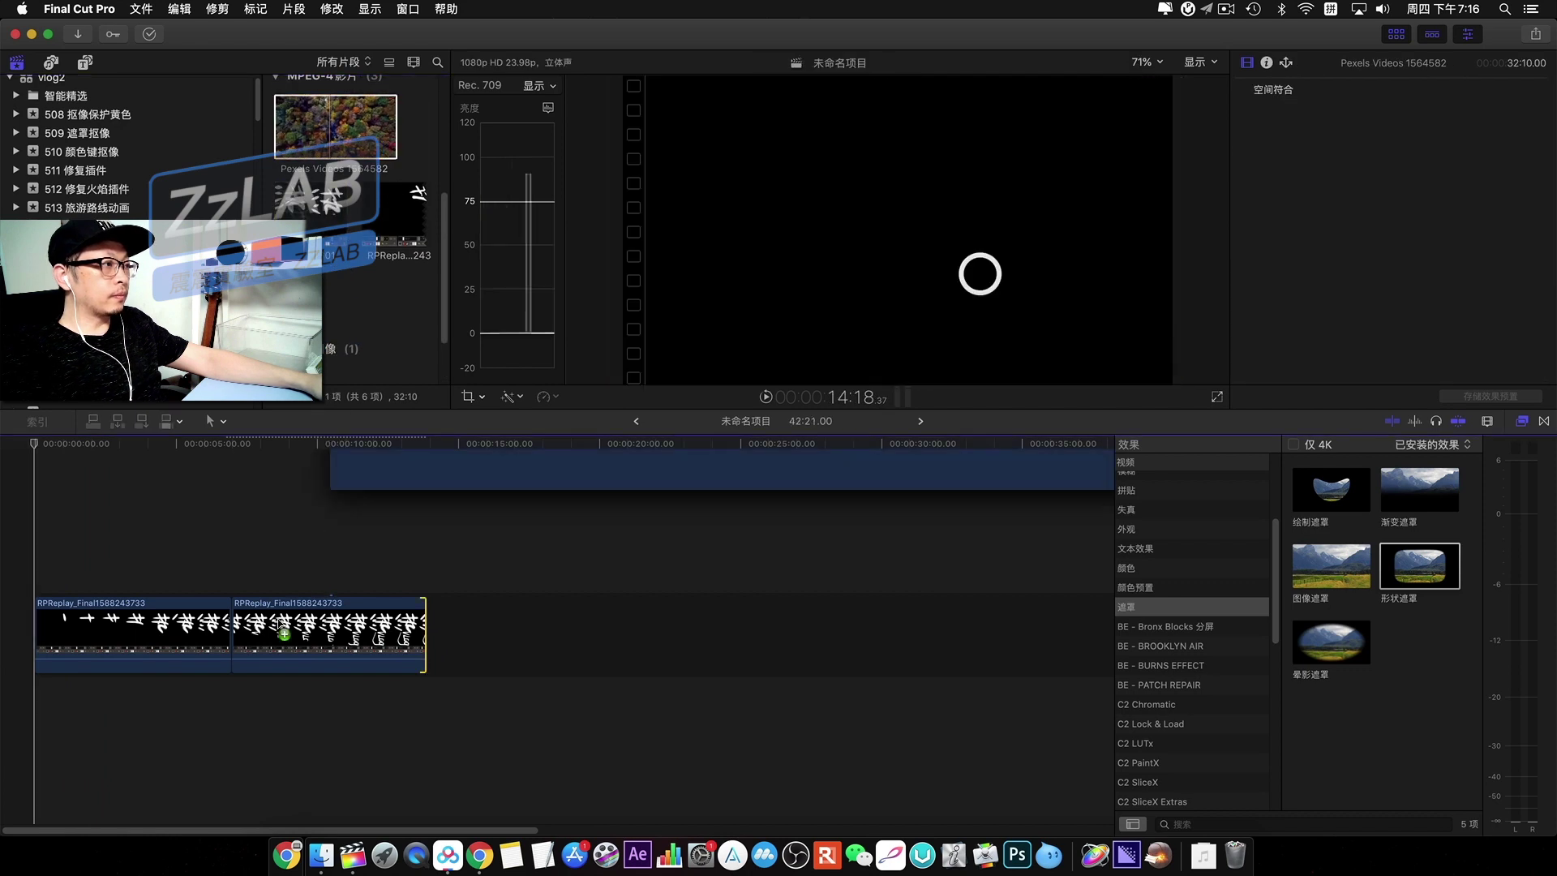
pyautogui.moveTo(328, 126); pyautogui.dragTo(341, 706)
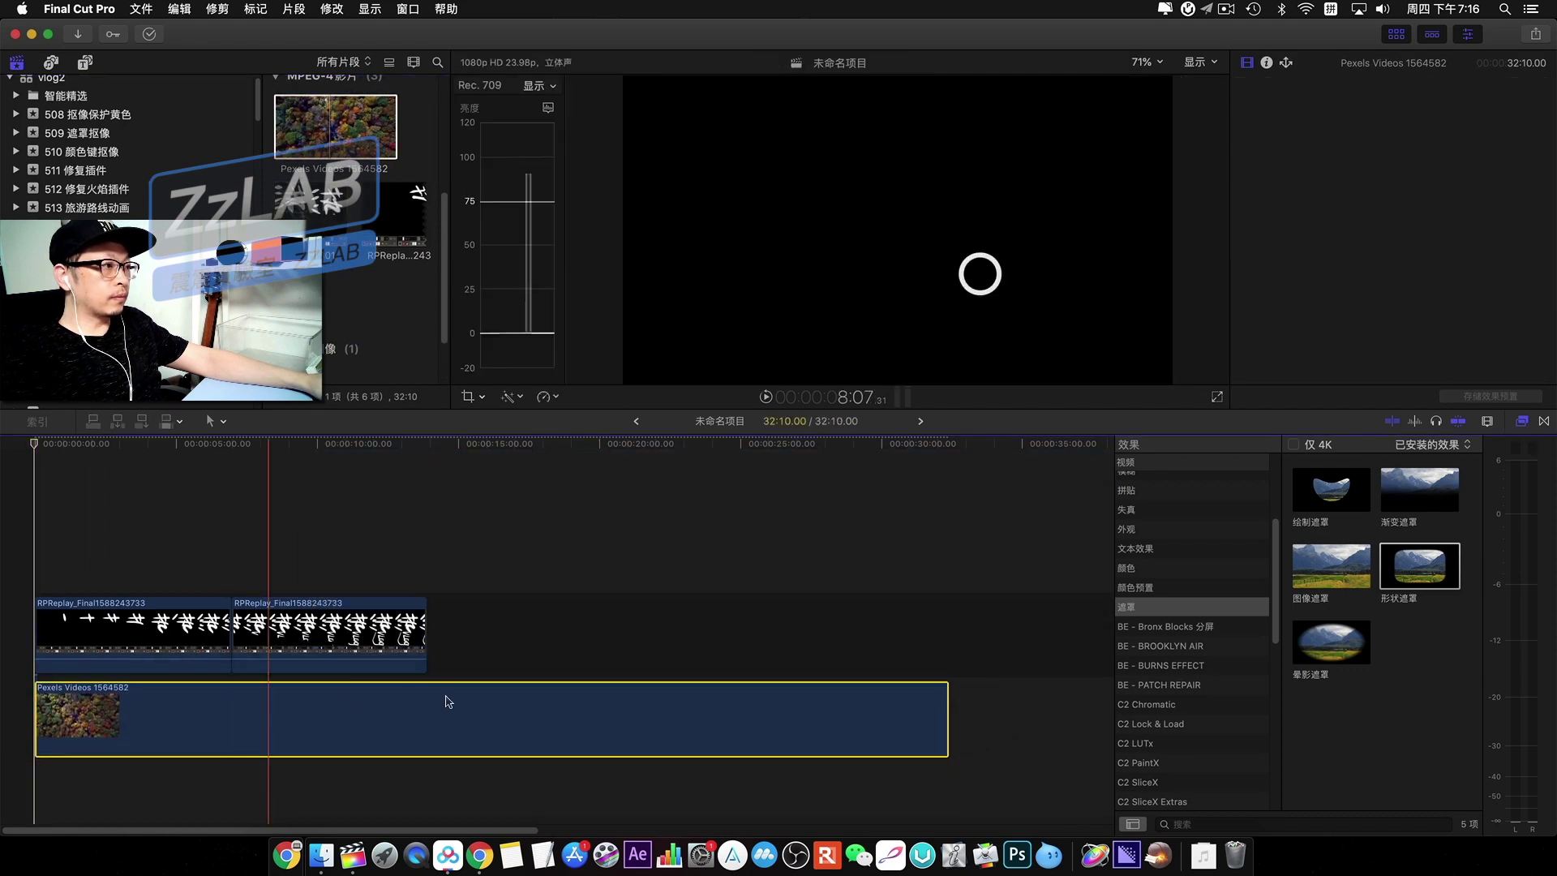
pyautogui.hotkey('alt', ']')
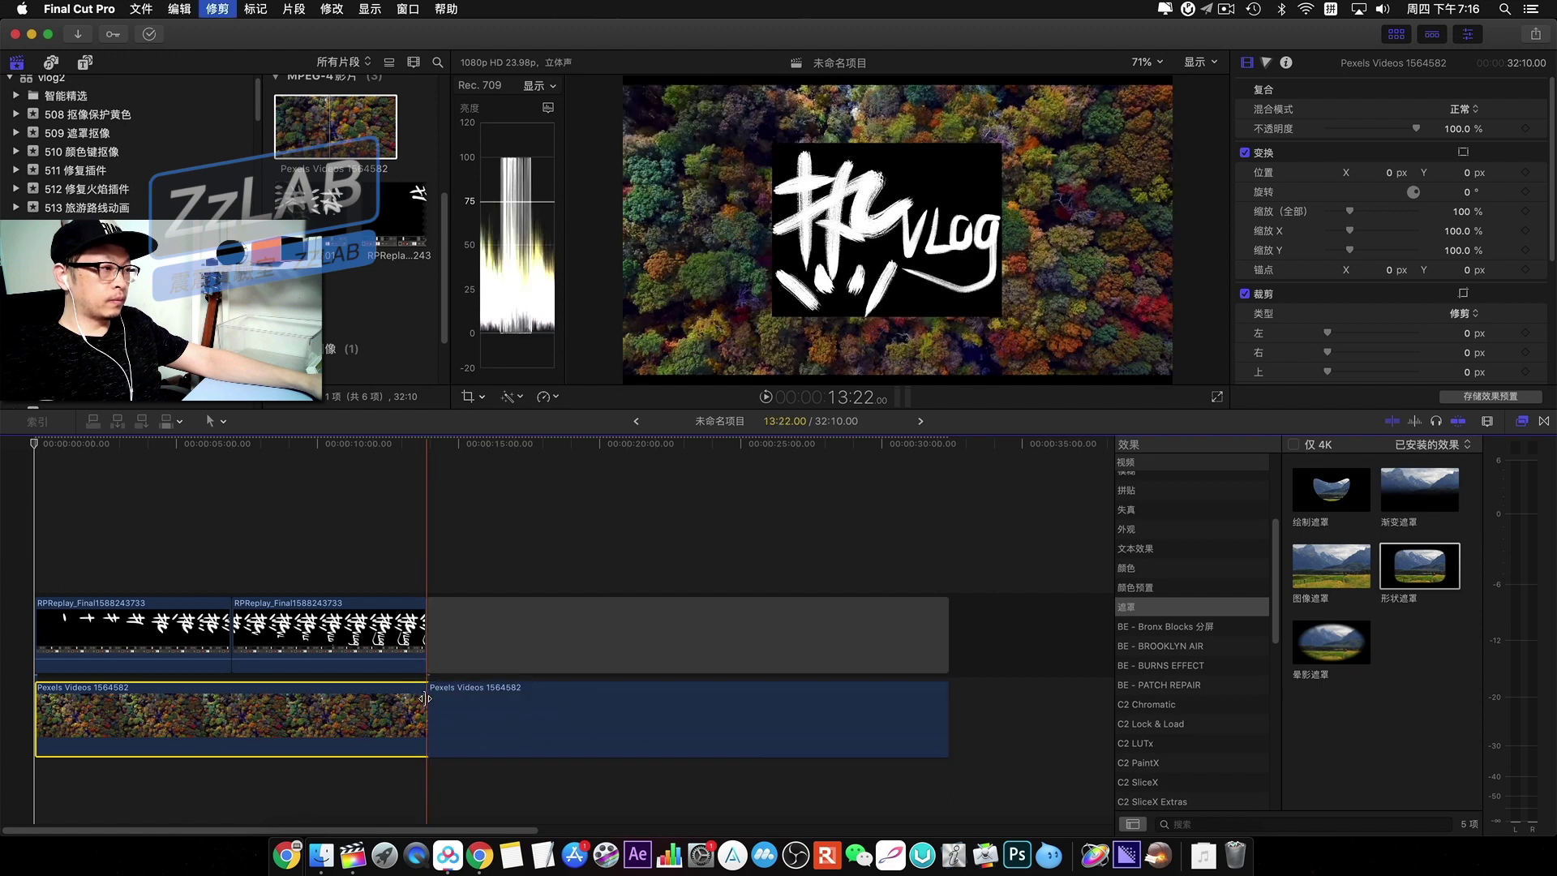
# Select the first brush title clip and preview its brush-stroke frame.
pyautogui.click(94, 628)
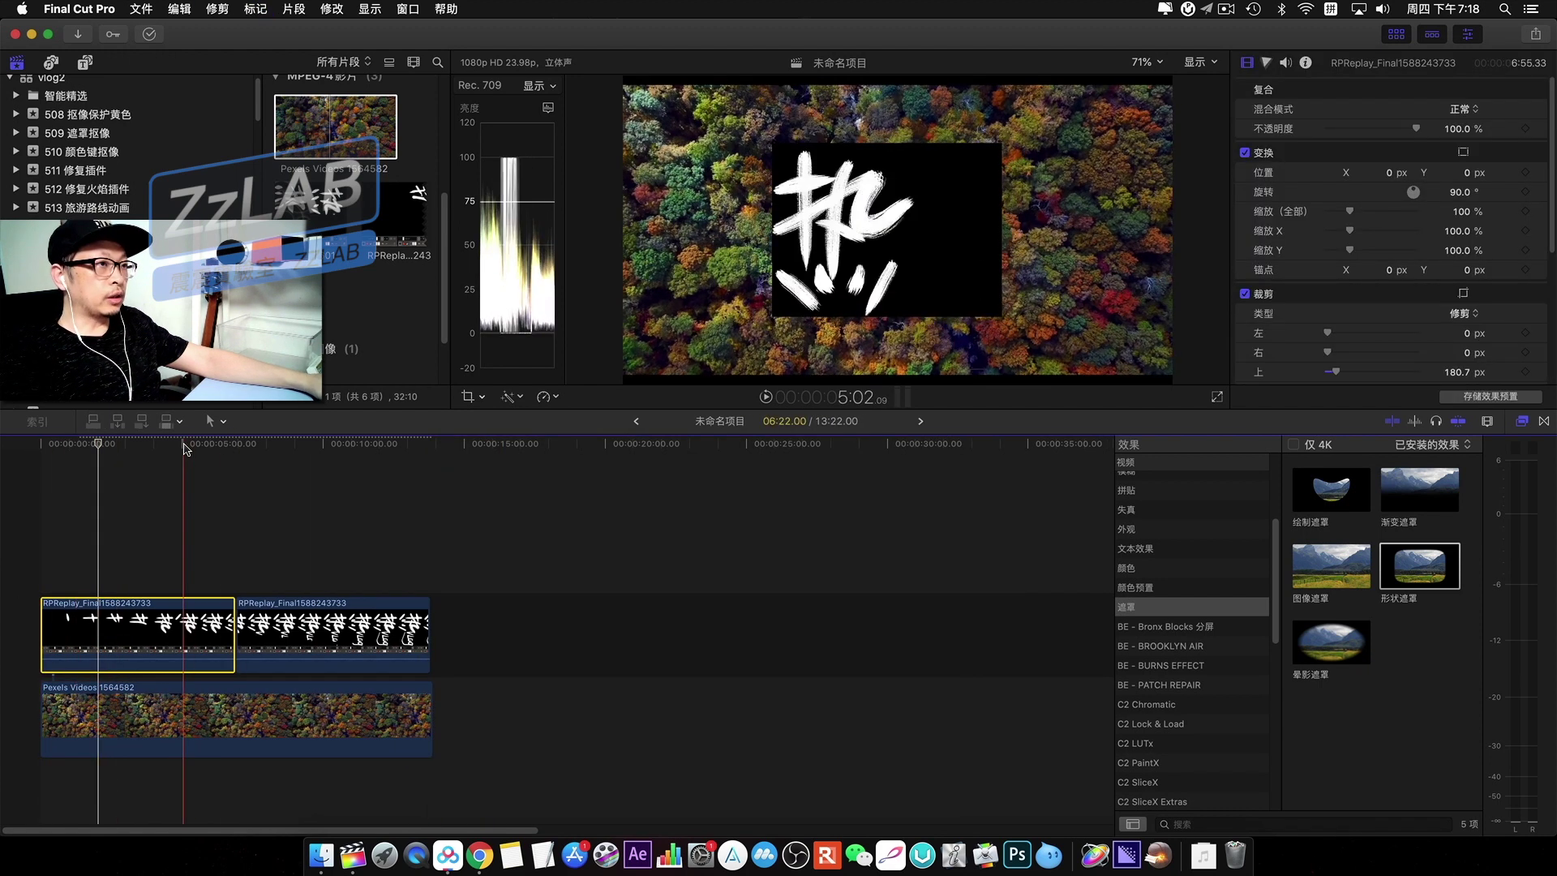
pyautogui.click(354, 452)
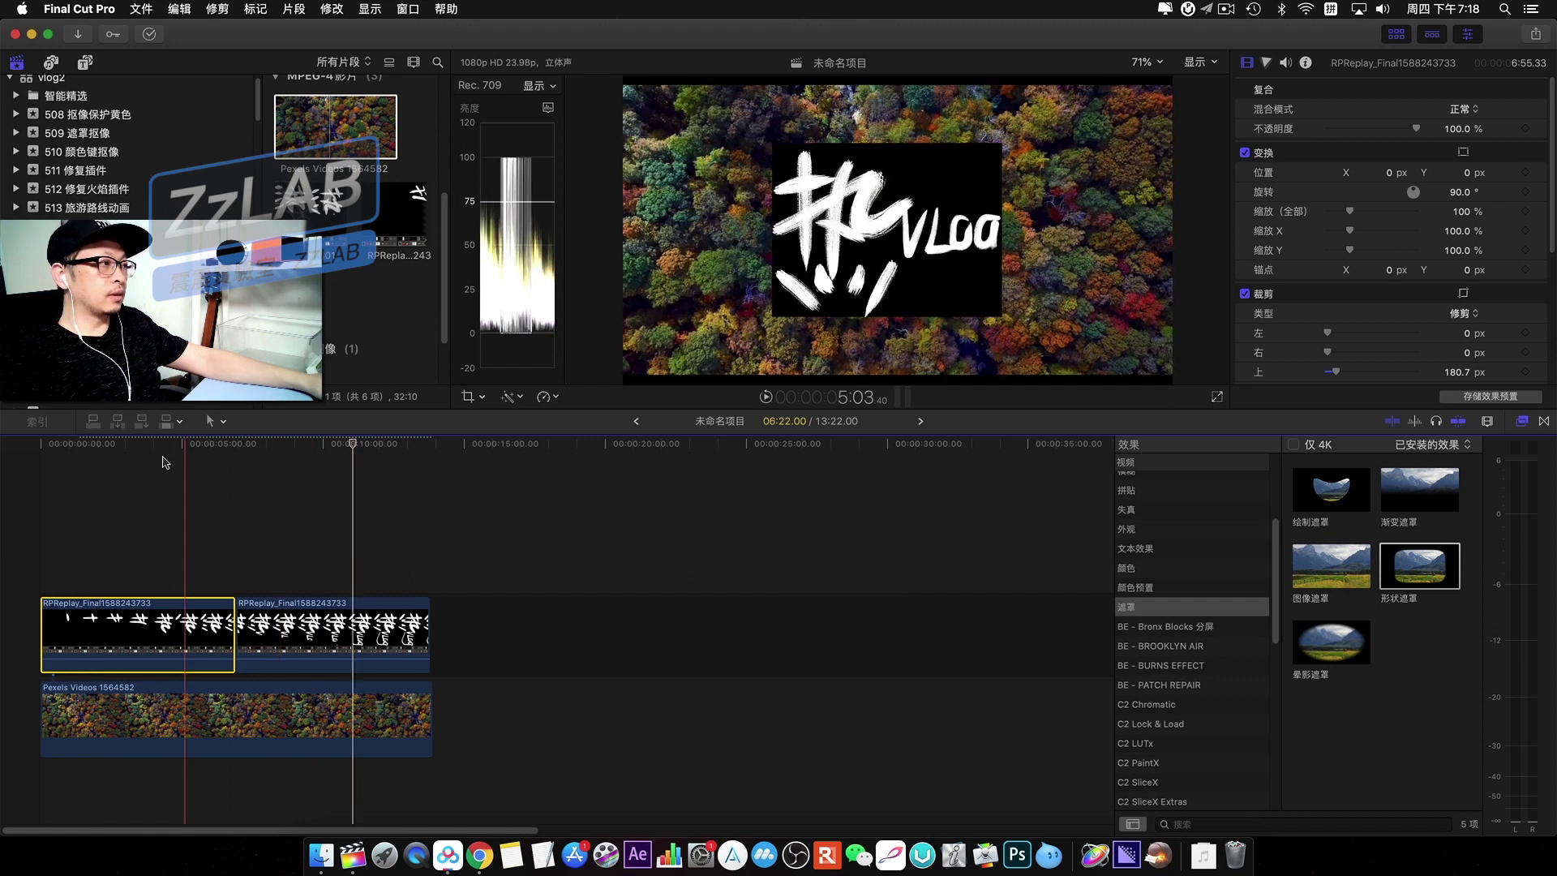
pyautogui.click(116, 620)
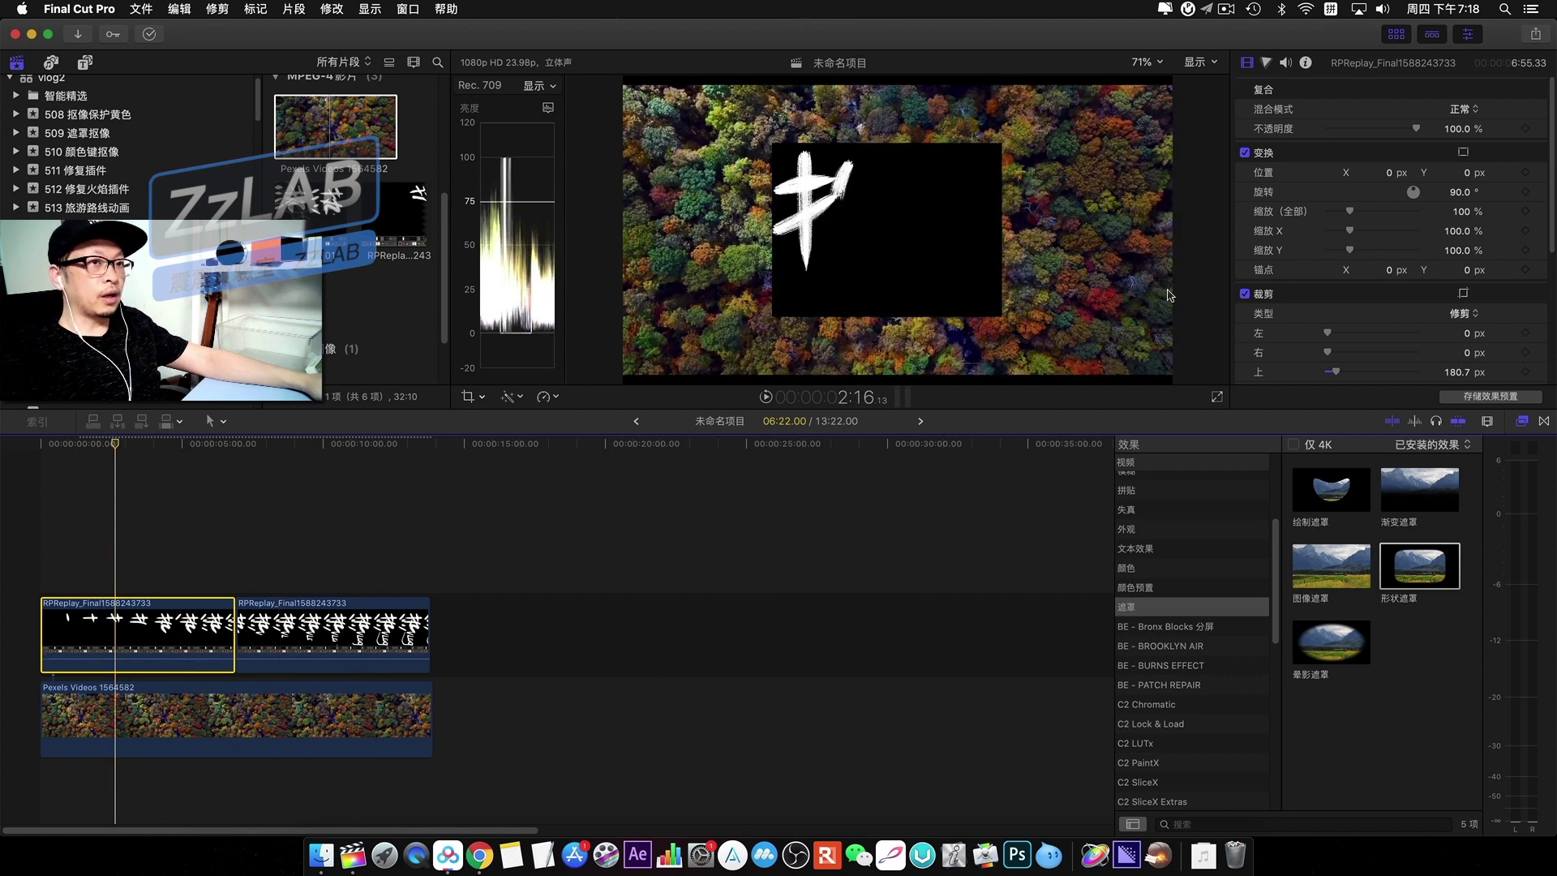
pyautogui.click(1457, 114)
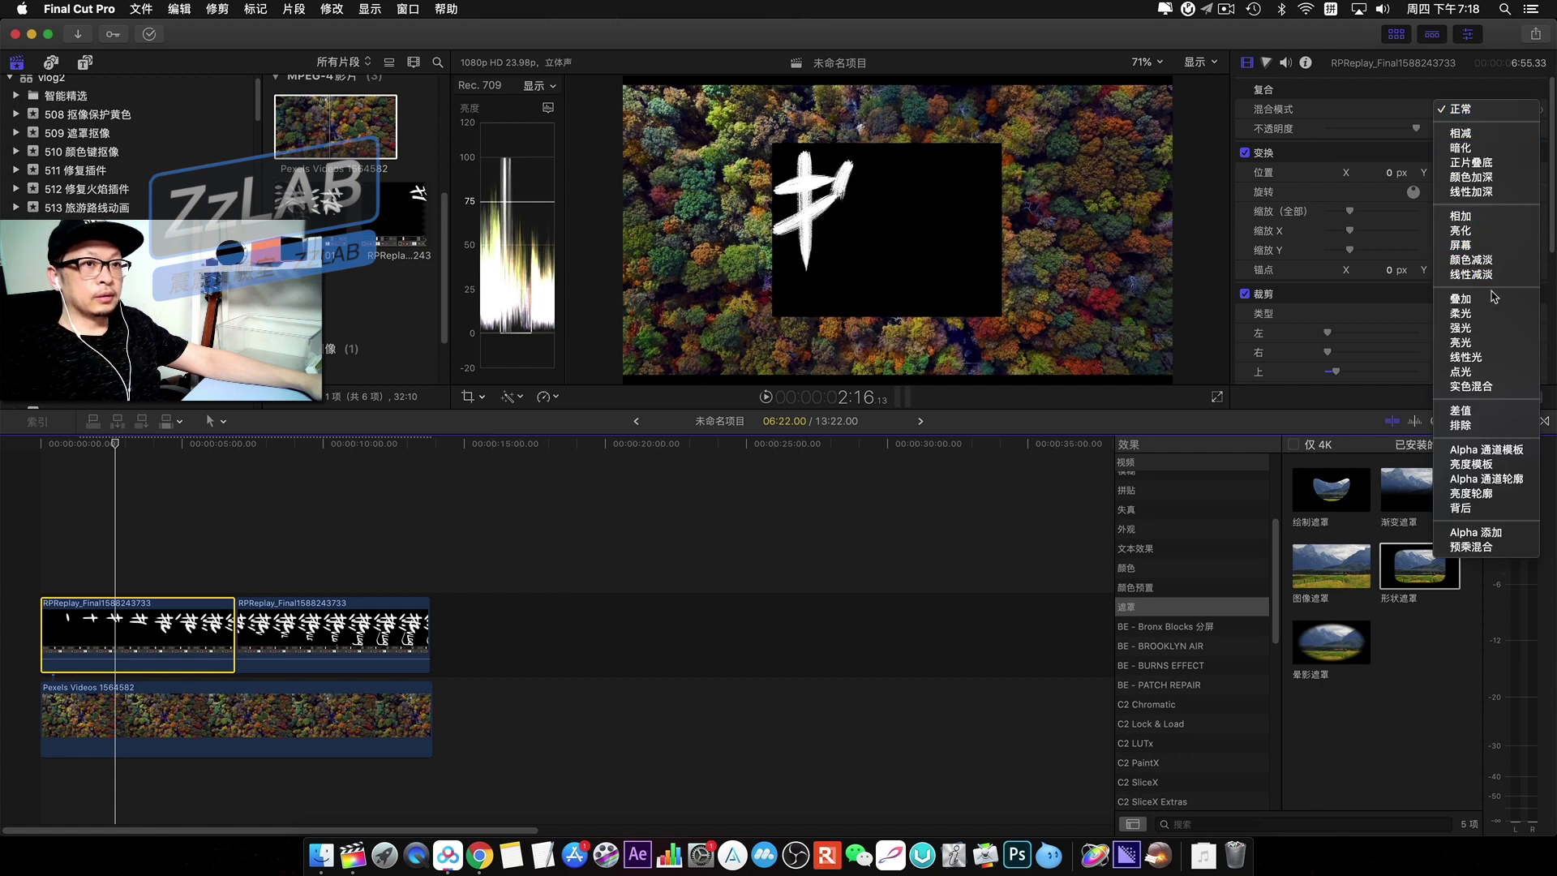
# Set both RPReplay brush clips to Add blend mode so the white strokes show over the forest.
pyautogui.click(1497, 216)
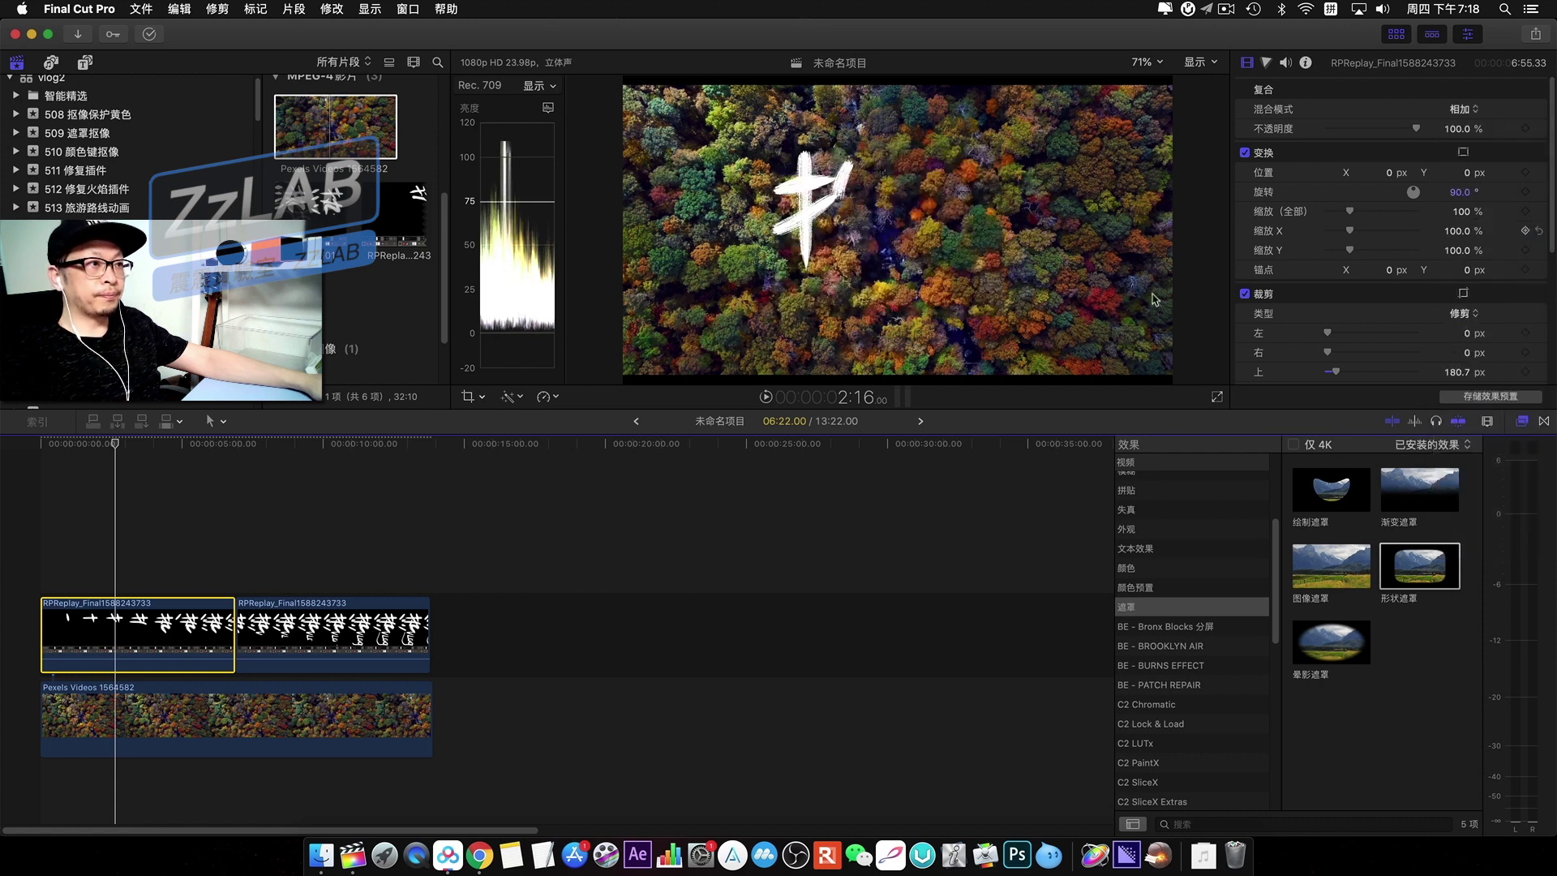
pyautogui.click(332, 641)
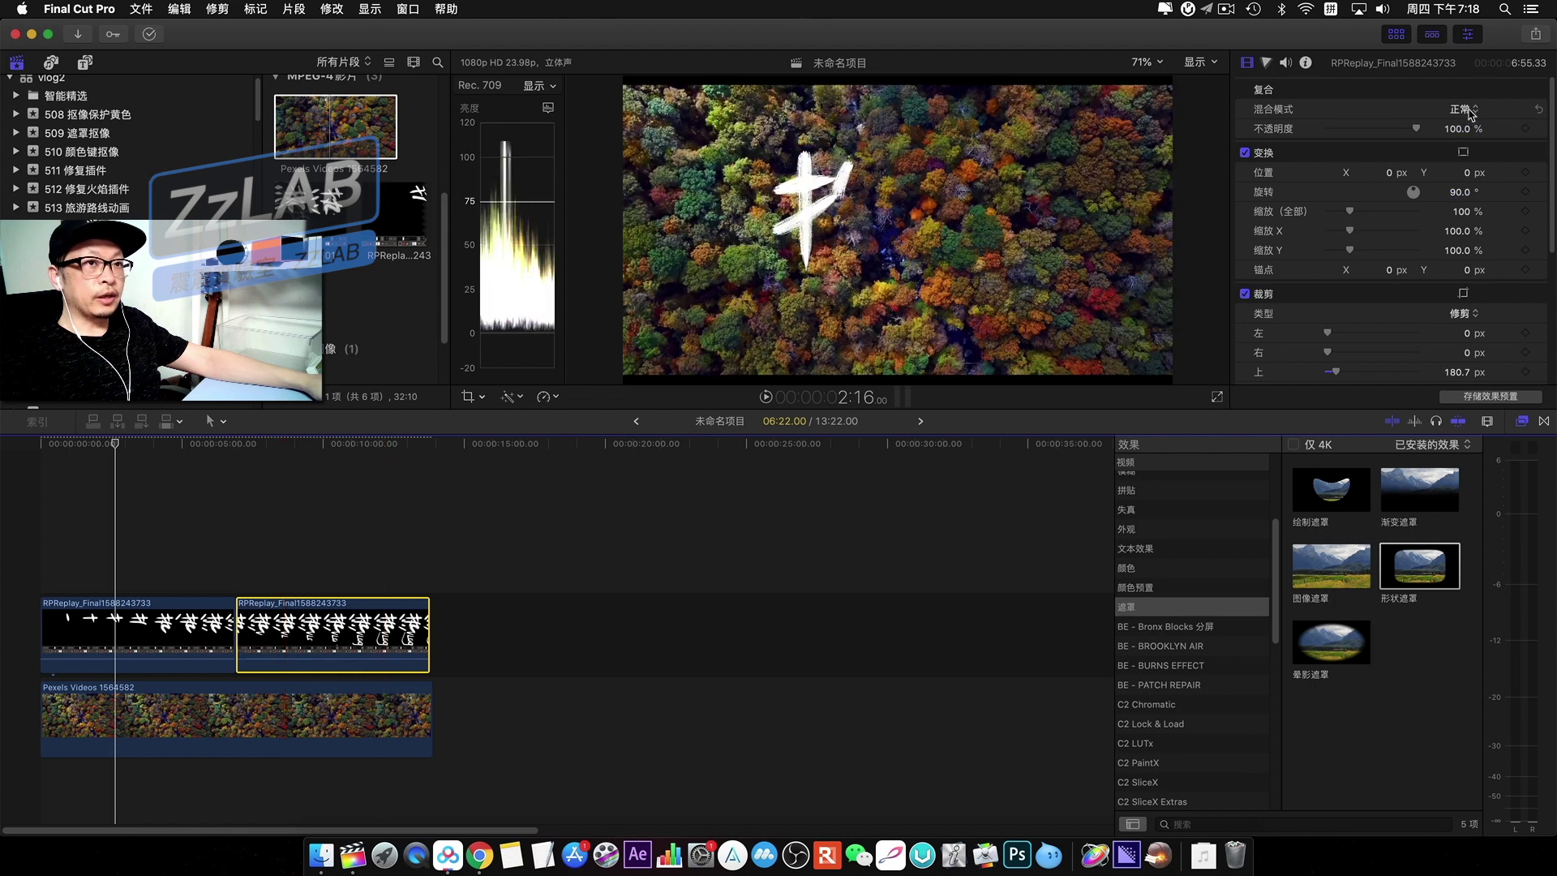
pyautogui.click(1470, 114)
pyautogui.click(1396, 239)
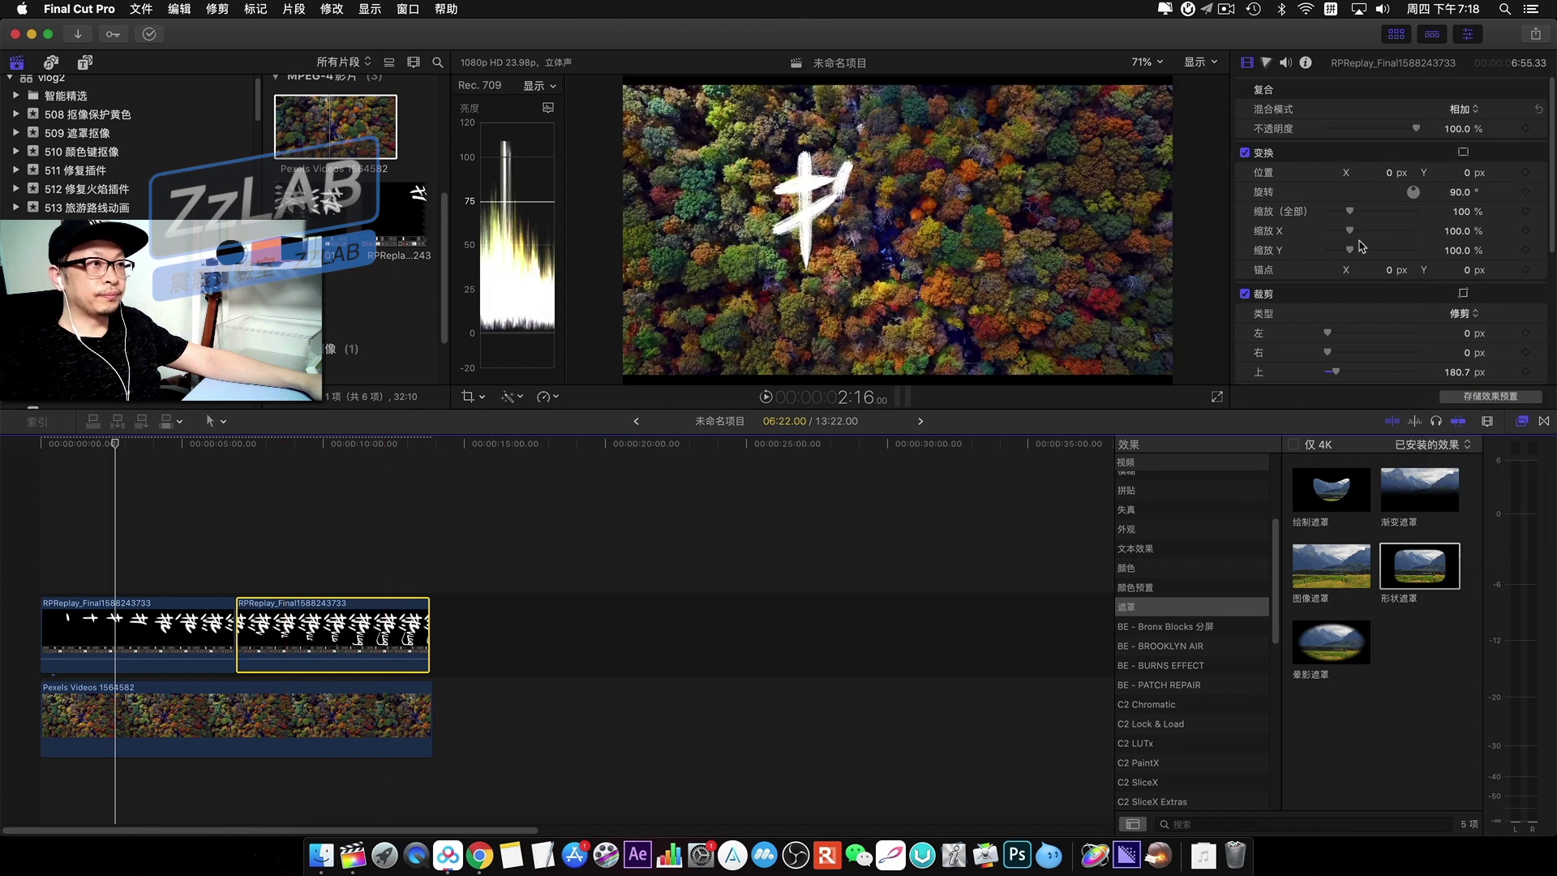
pyautogui.click(38, 496)
# Play back the calligraphy-over-forest composite, then bring up the installed generators list.
pyautogui.press('space')
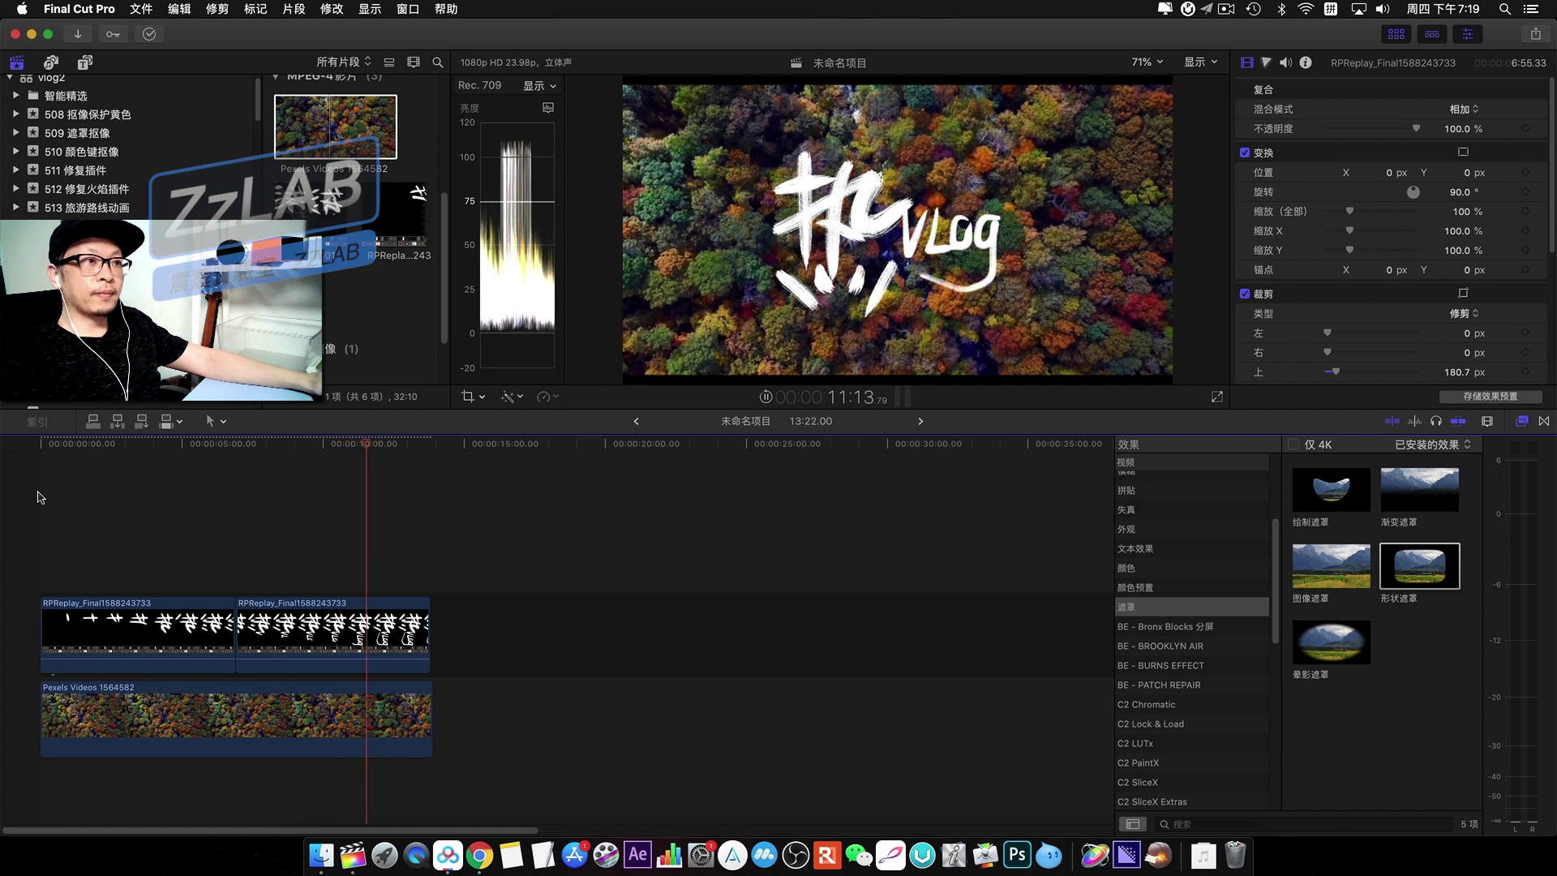
pyautogui.press('space')
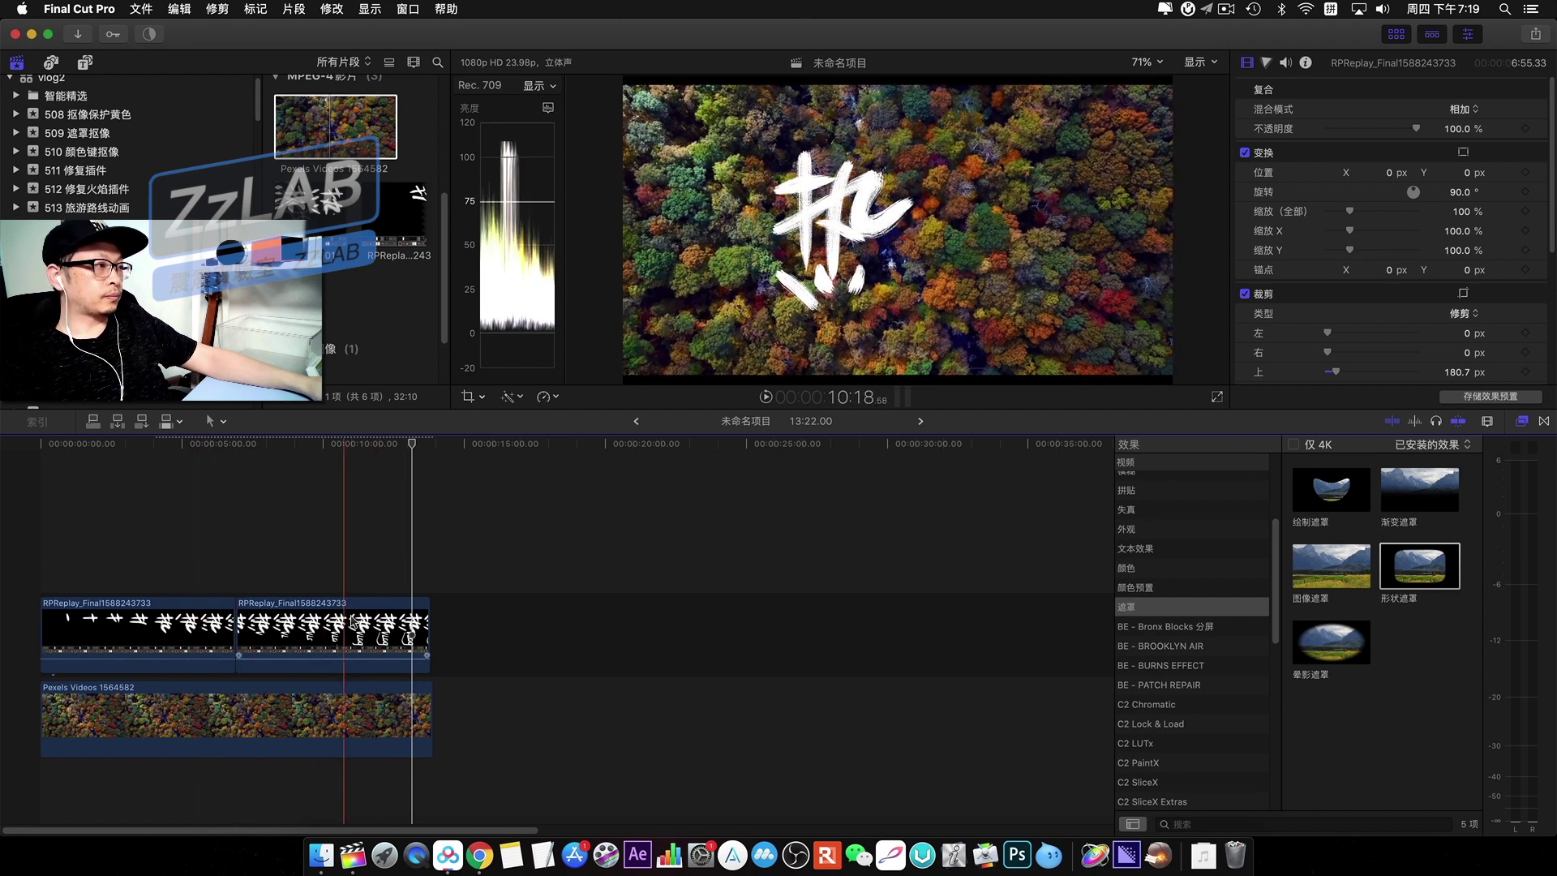
pyautogui.click(203, 593)
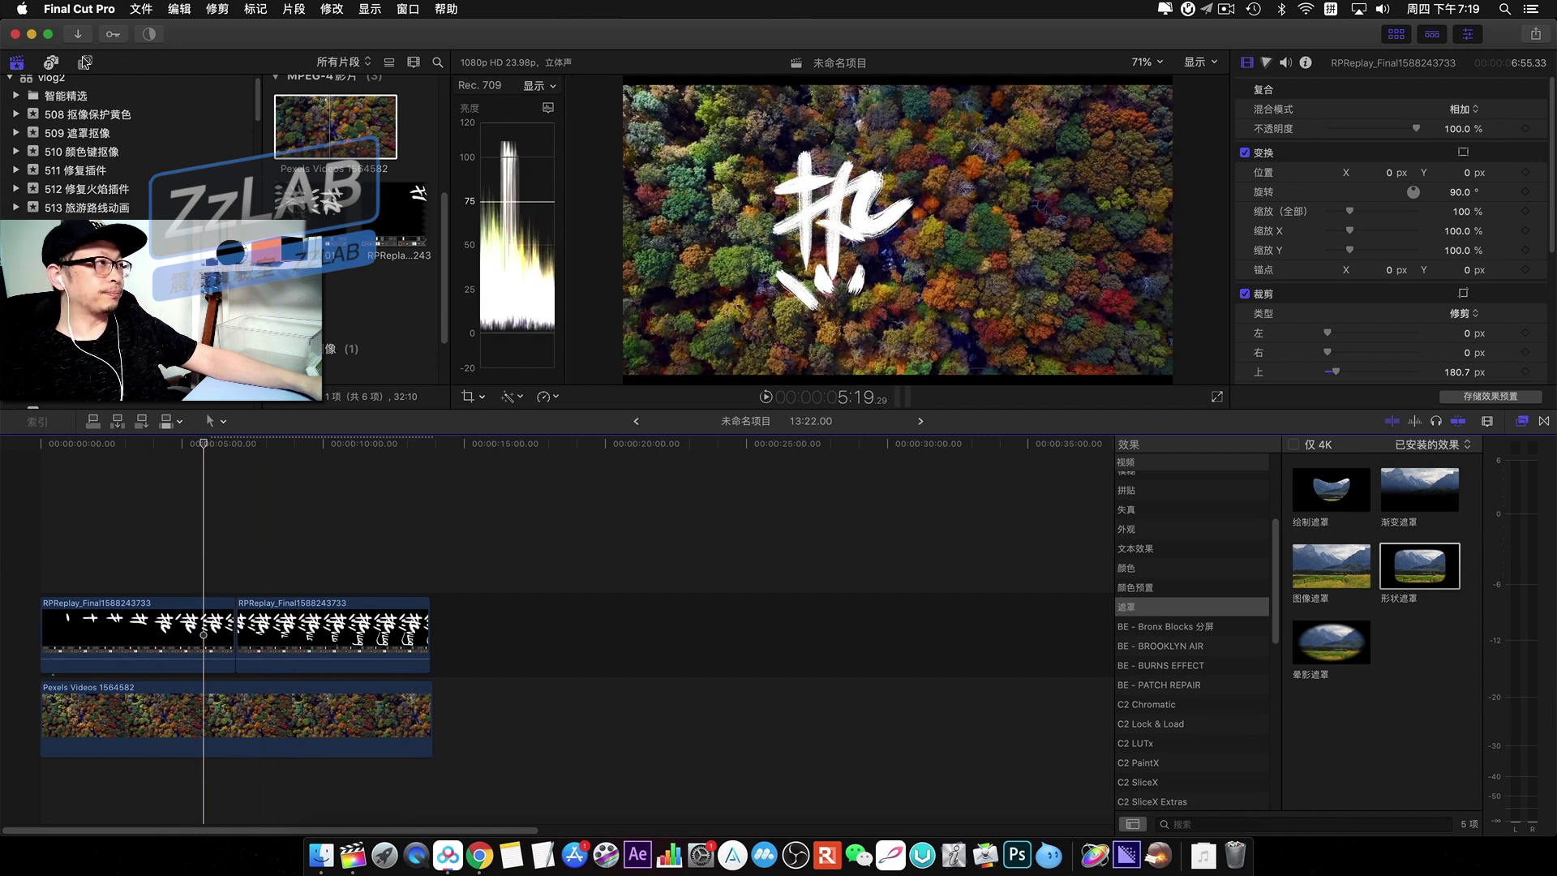
pyautogui.click(84, 62)
pyautogui.scroll(-5, 137, 134)
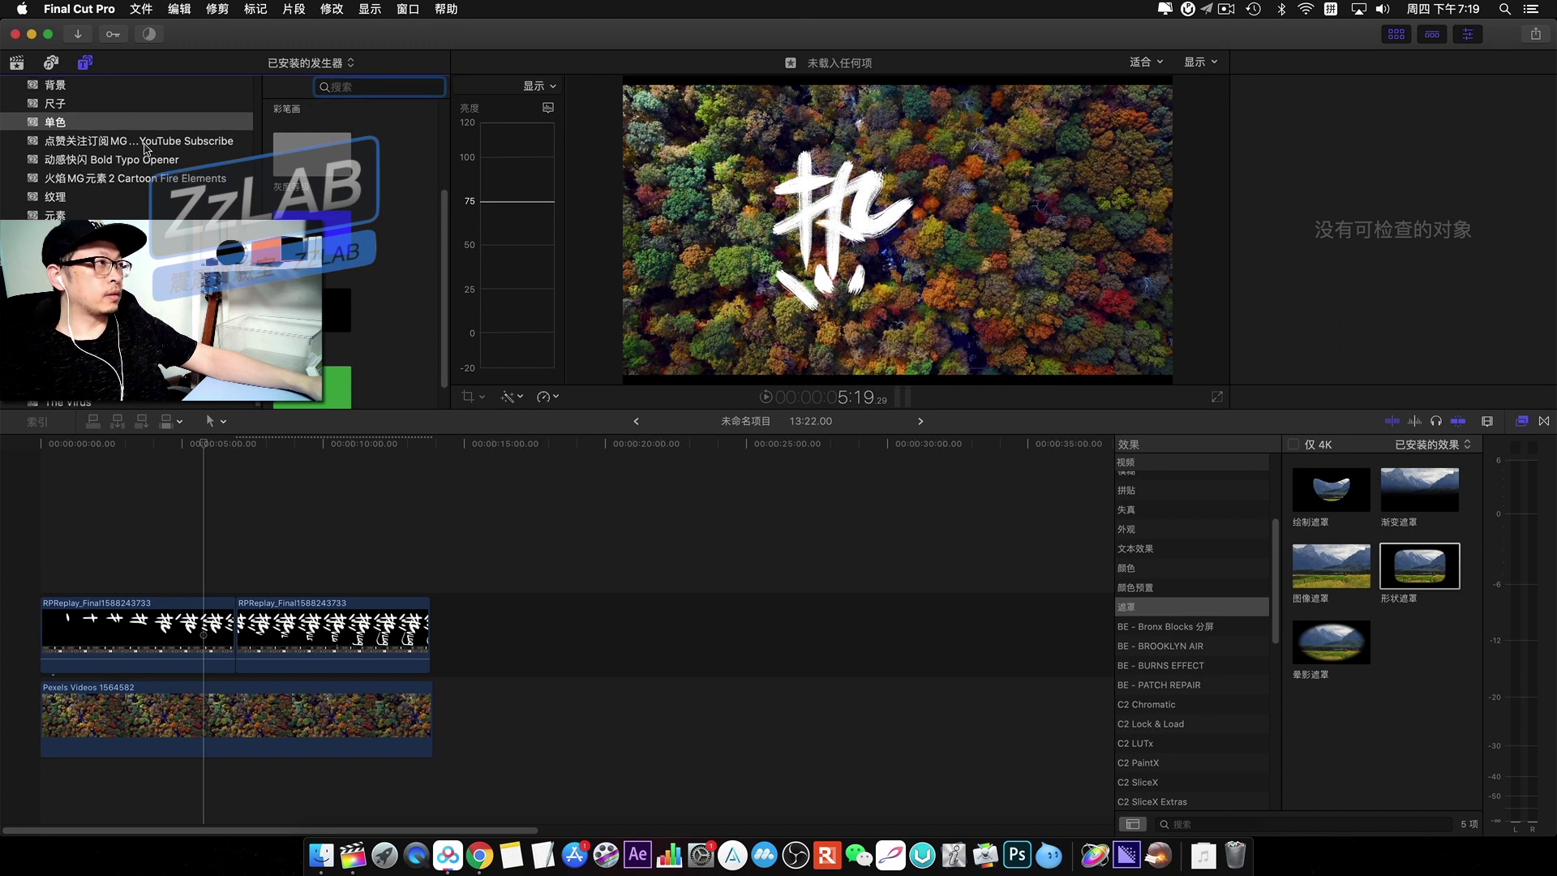
# Add a black 自定 generator above the Pexels forest clip and stretch it to 13:22.
pyautogui.scroll(-5, 144, 146)
pyautogui.scroll(-3, 137, 146)
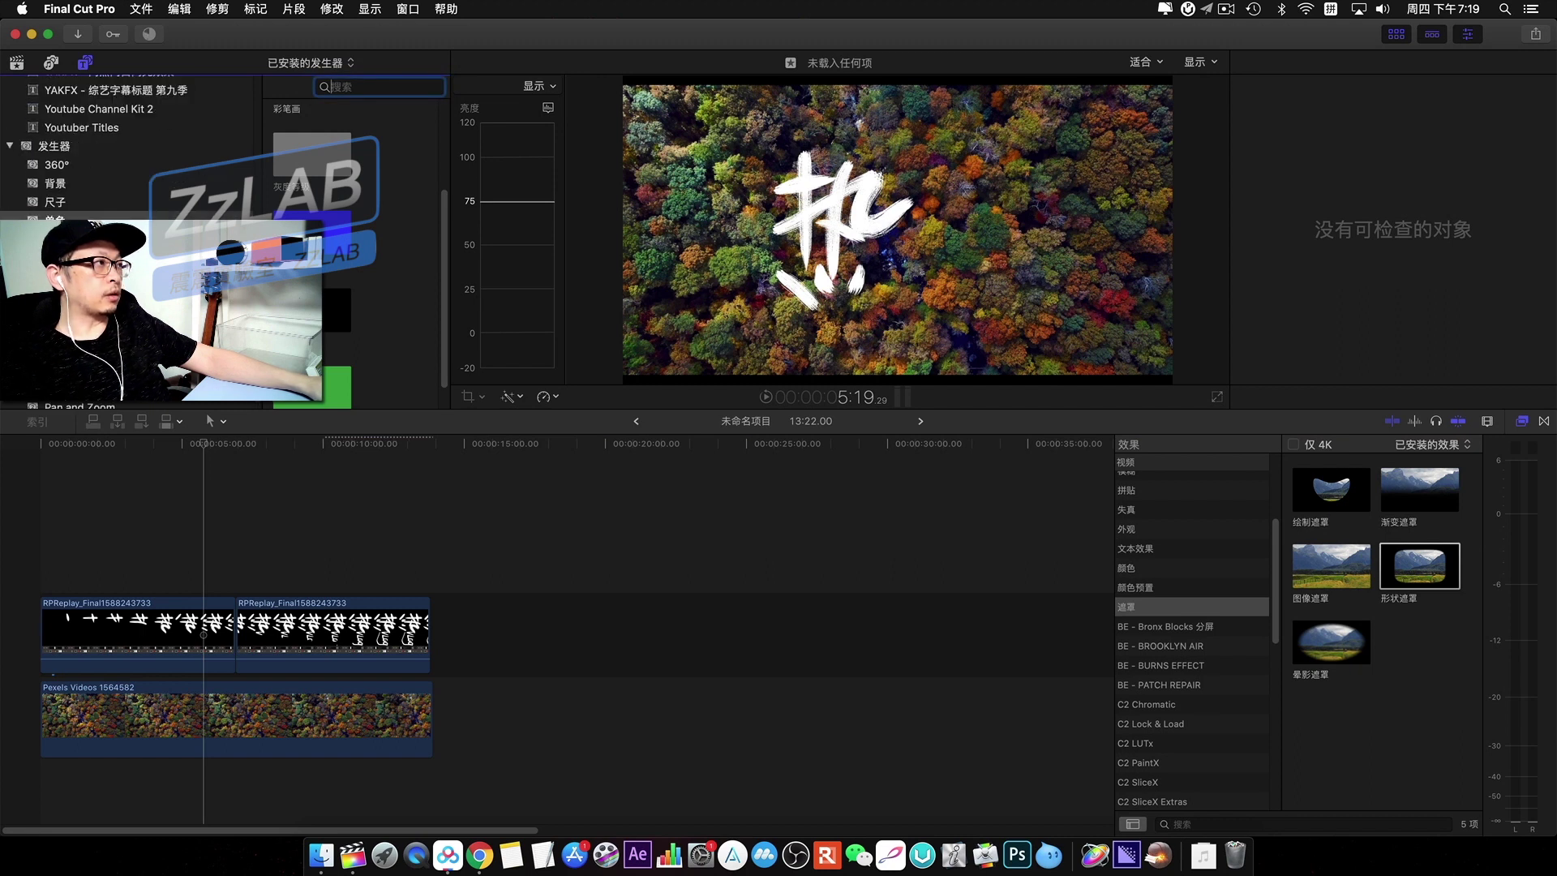
pyautogui.moveTo(337, 317); pyautogui.dragTo(57, 710)
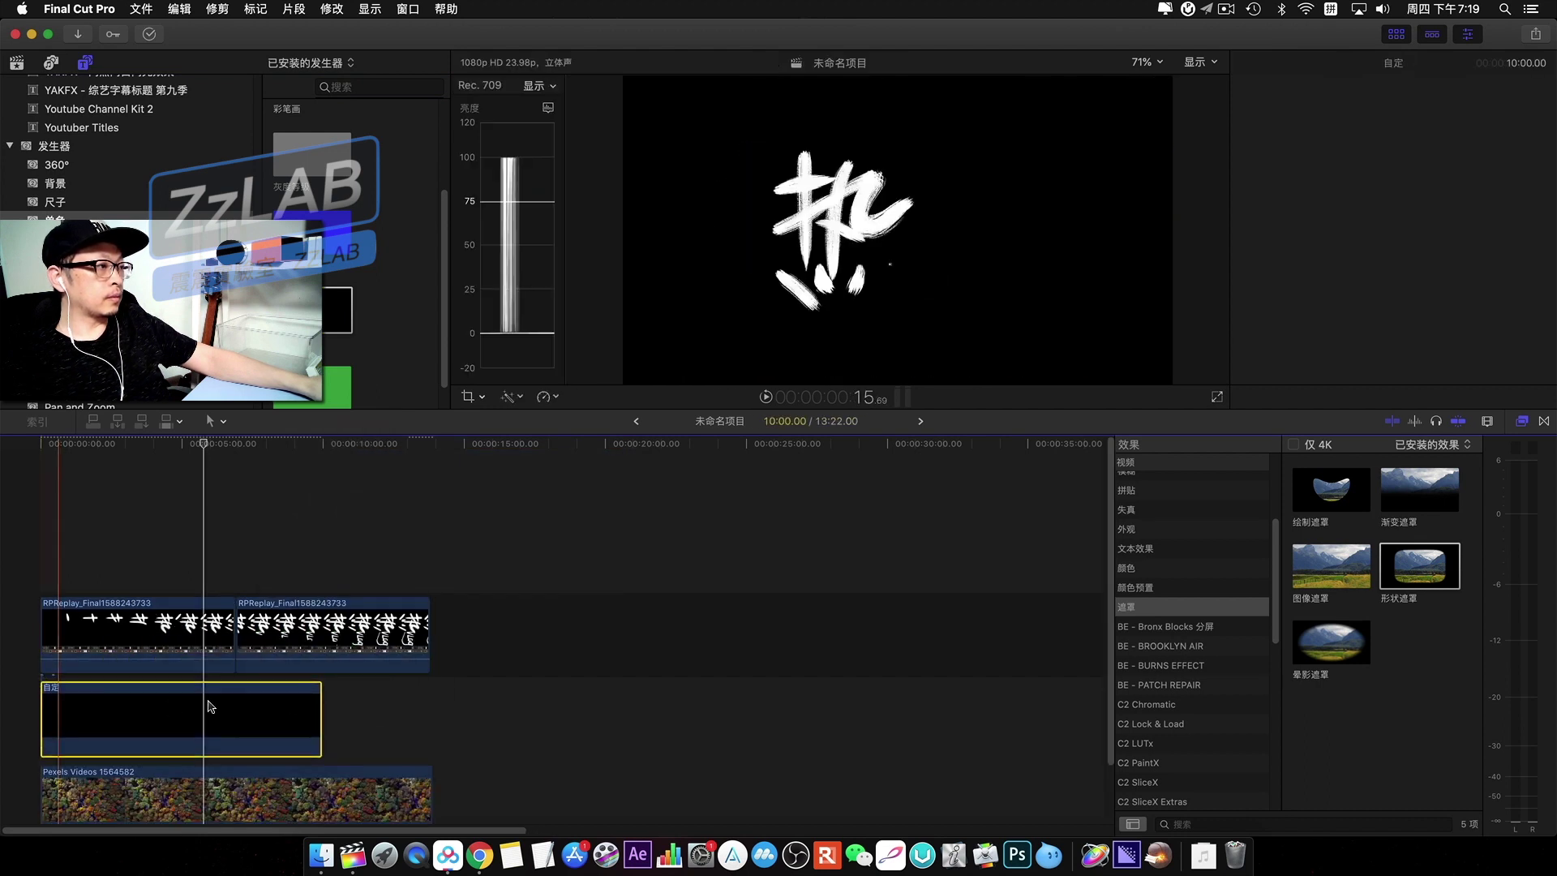
pyautogui.click(319, 699)
pyautogui.moveTo(319, 699)
pyautogui.mouseDown()
pyautogui.moveTo(436, 704)
pyautogui.moveTo(412, 699)
pyautogui.mouseUp()
pyautogui.click(219, 711)
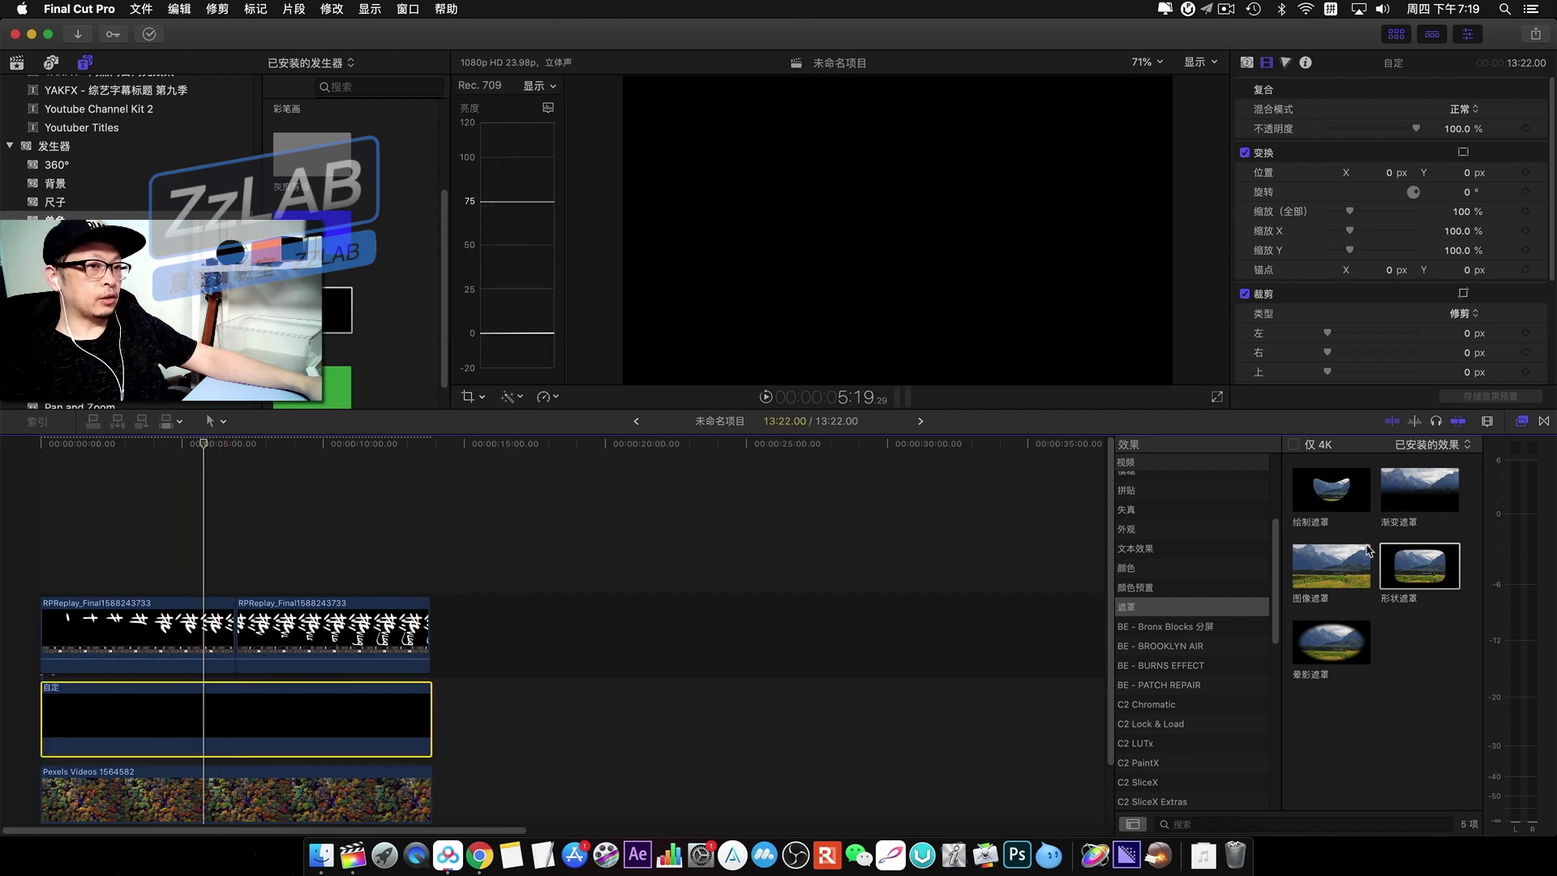
pyautogui.click(1410, 560)
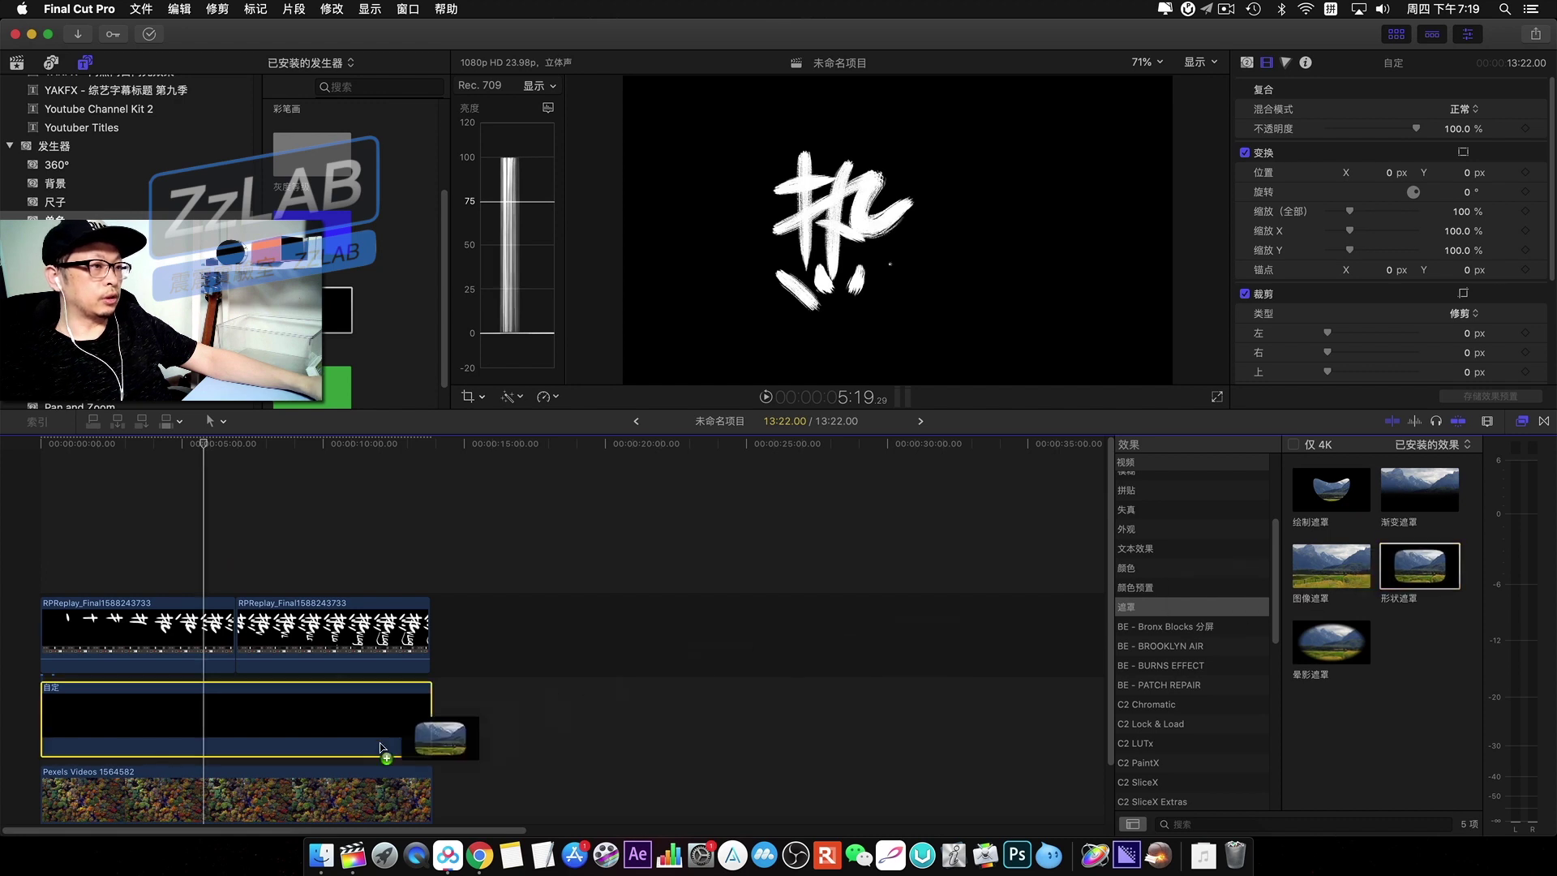
# Give the 自定 clip an inverted, 0%-curvature 形状遮罩 narrowed from the sides, then select both brush clips.
pyautogui.moveTo(1388, 570); pyautogui.dragTo(215, 714)
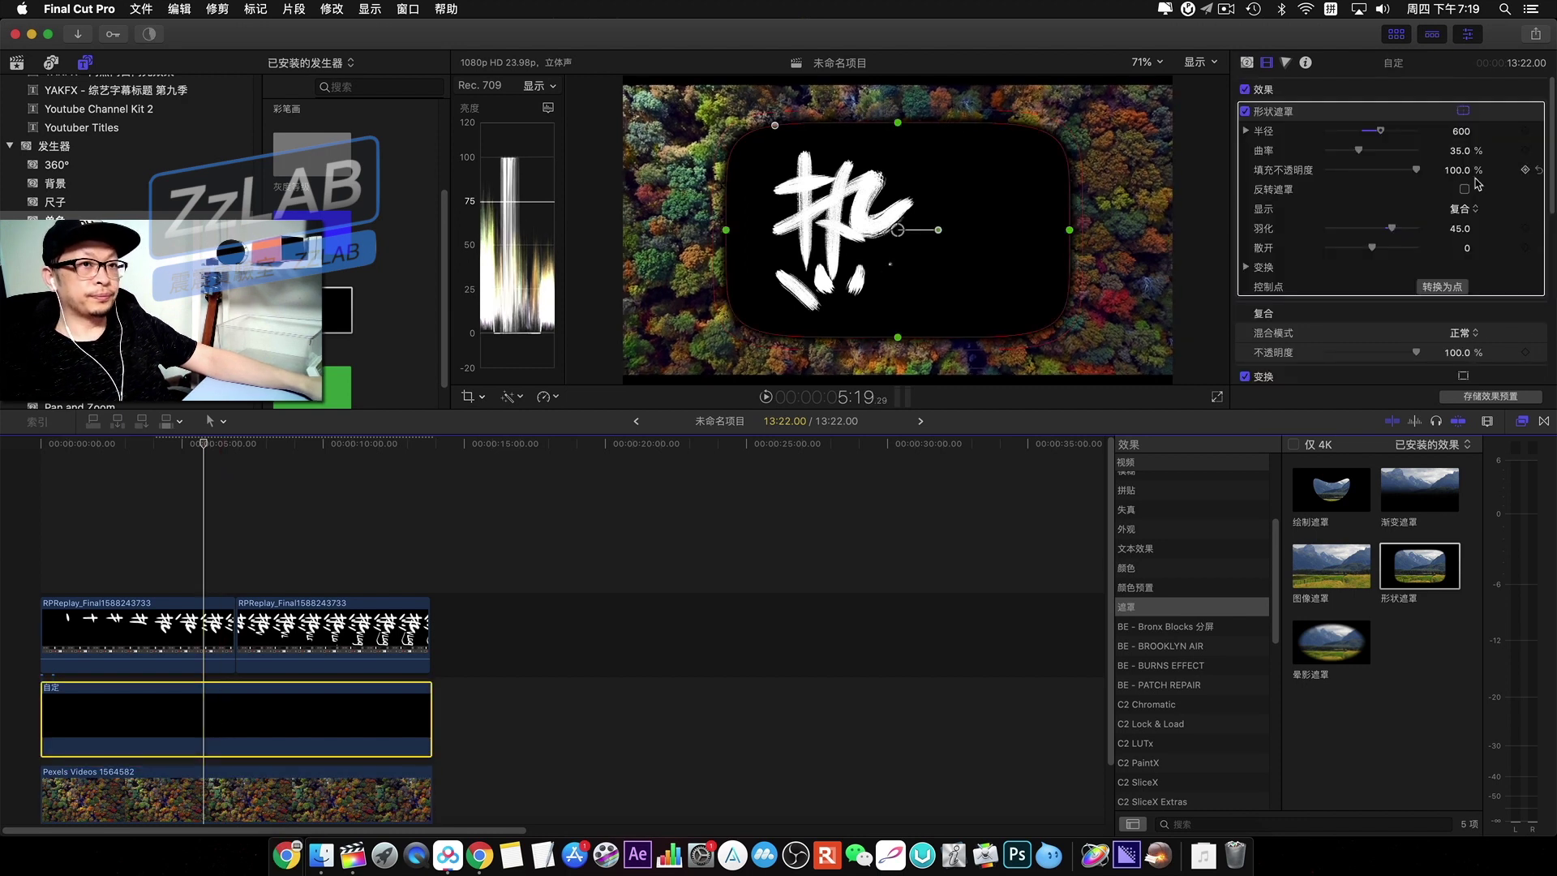
pyautogui.click(1464, 190)
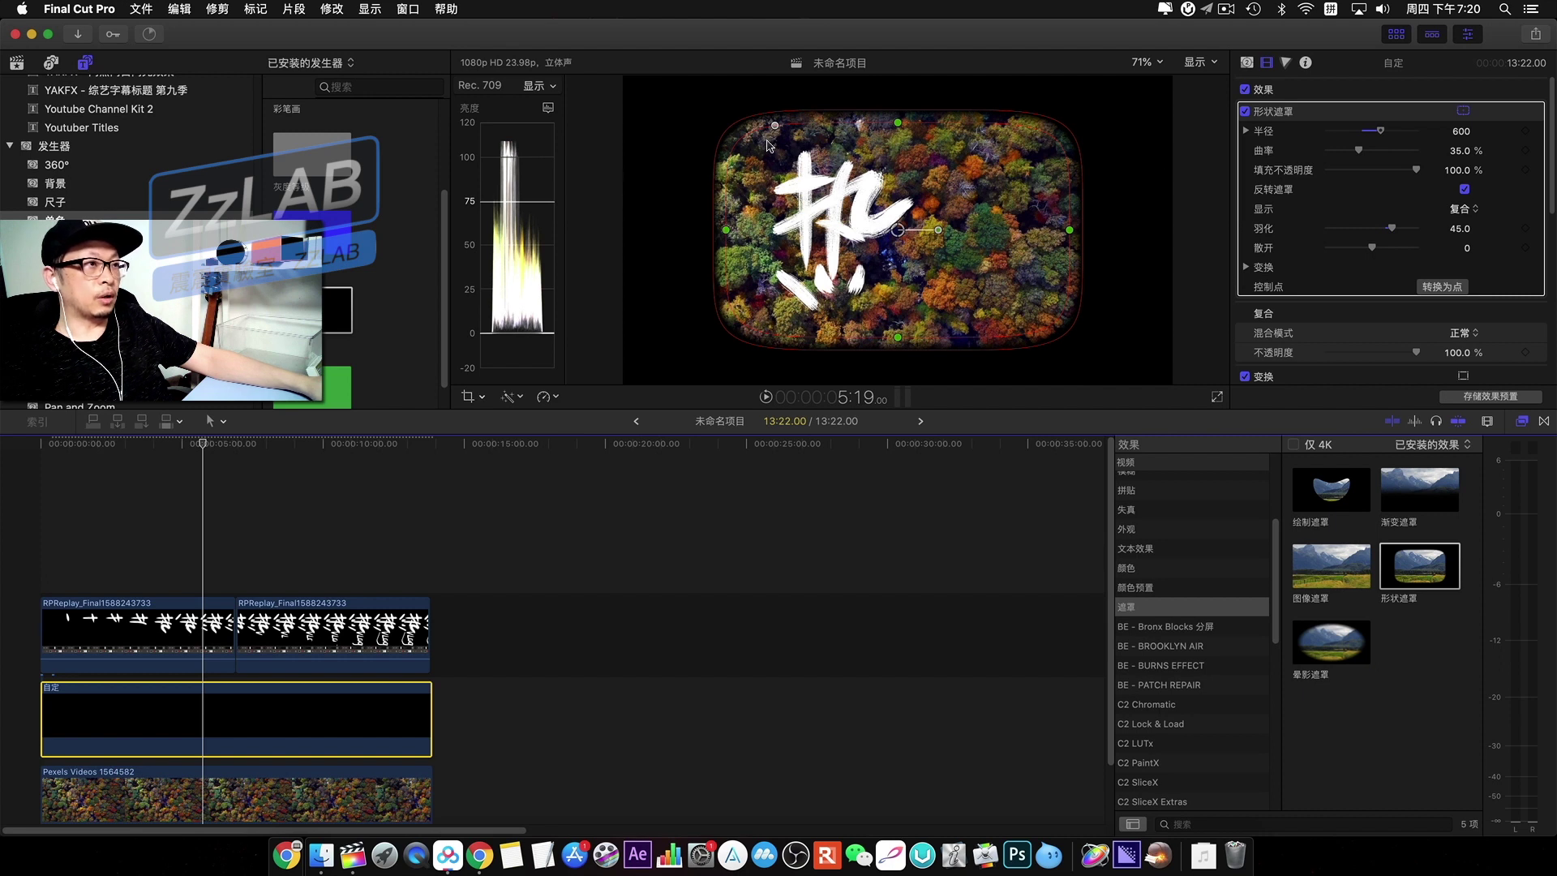
pyautogui.moveTo(776, 130); pyautogui.dragTo(736, 128)
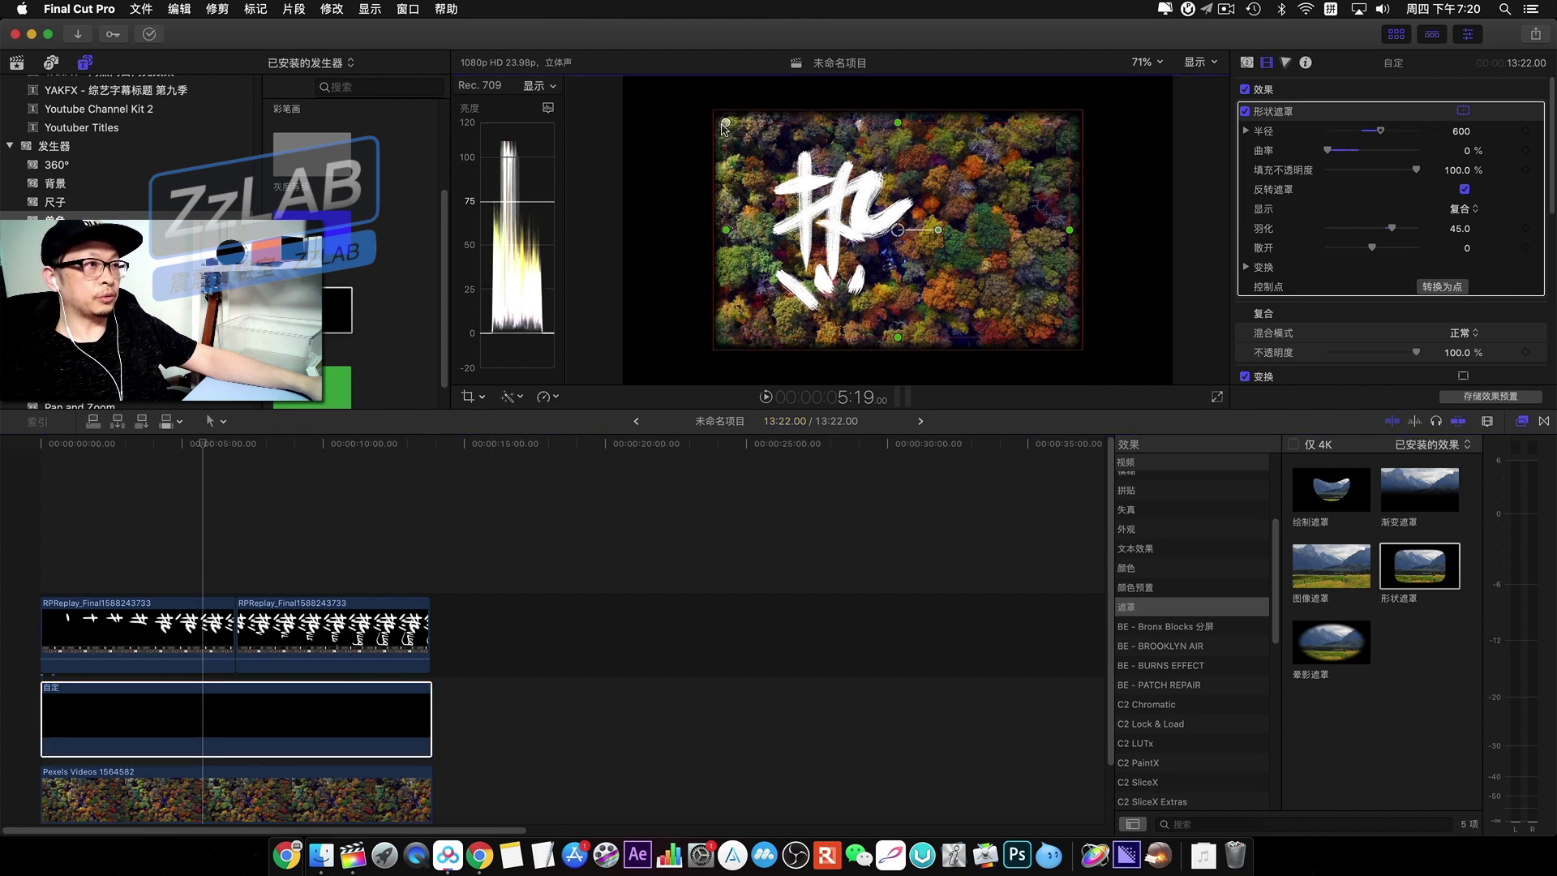
pyautogui.moveTo(726, 230); pyautogui.dragTo(746, 231)
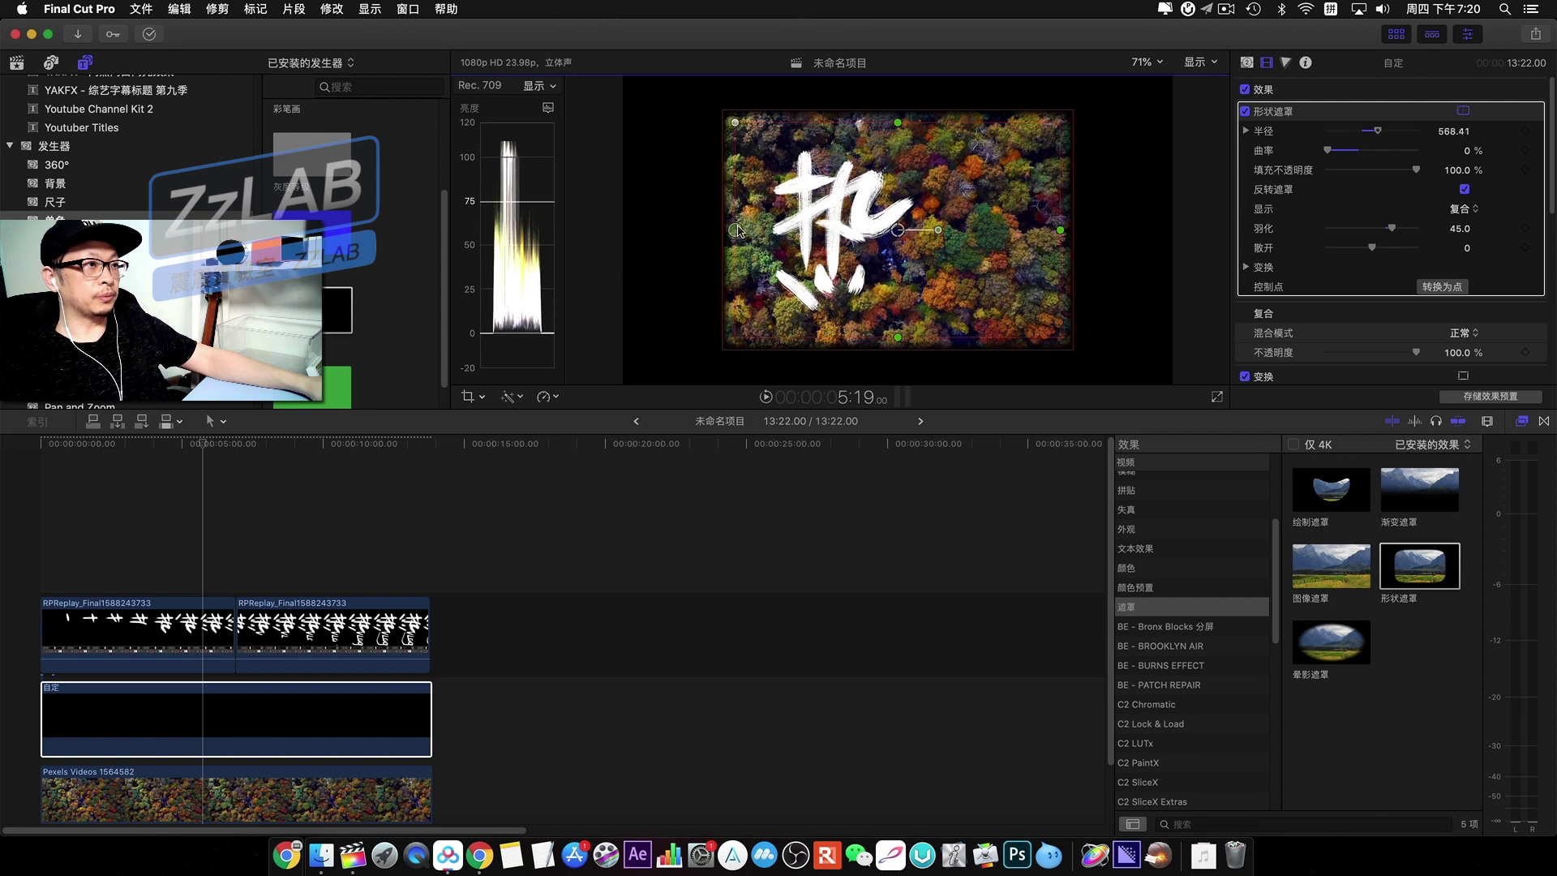
pyautogui.moveTo(191, 637); pyautogui.dragTo(193, 639)
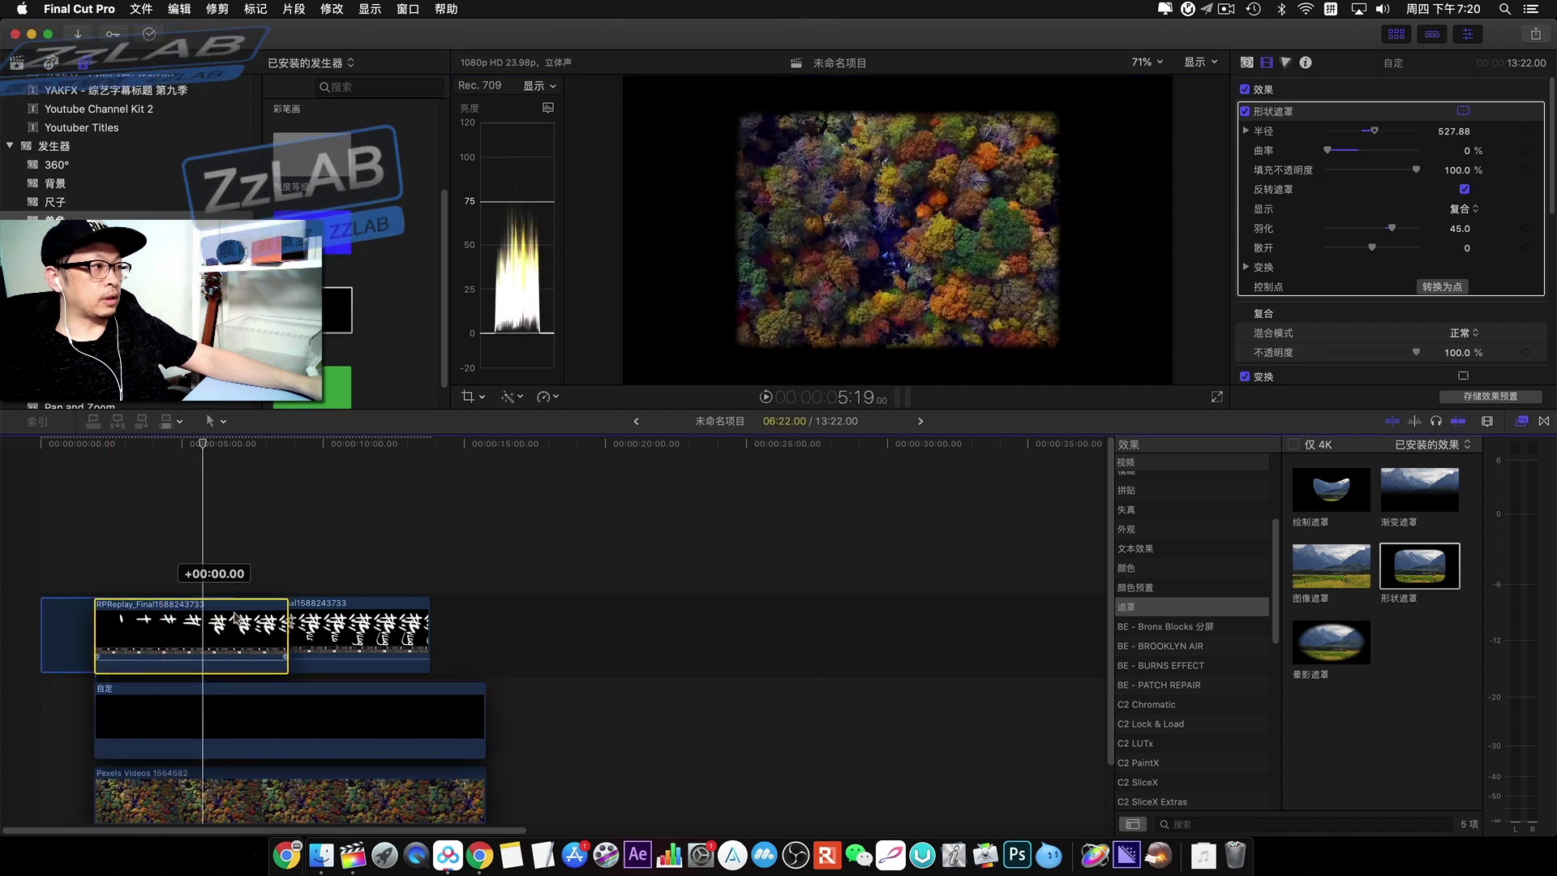
pyautogui.moveTo(190, 566); pyautogui.dragTo(289, 625)
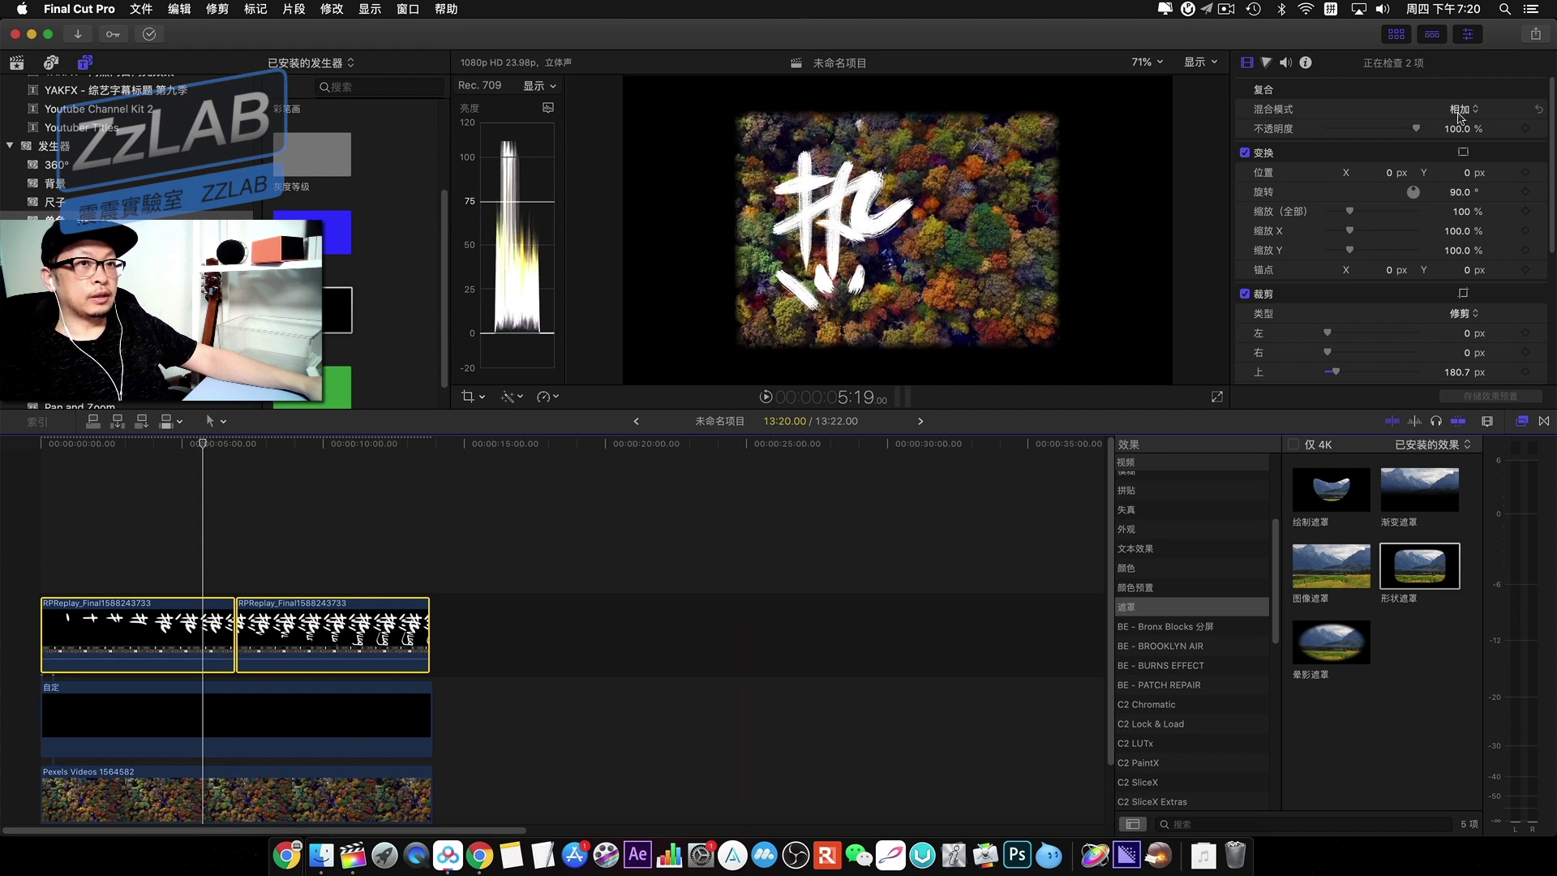
# Set both RPReplay brush clips back to Normal blending, then select the 自定 clip.
pyautogui.click(1459, 108)
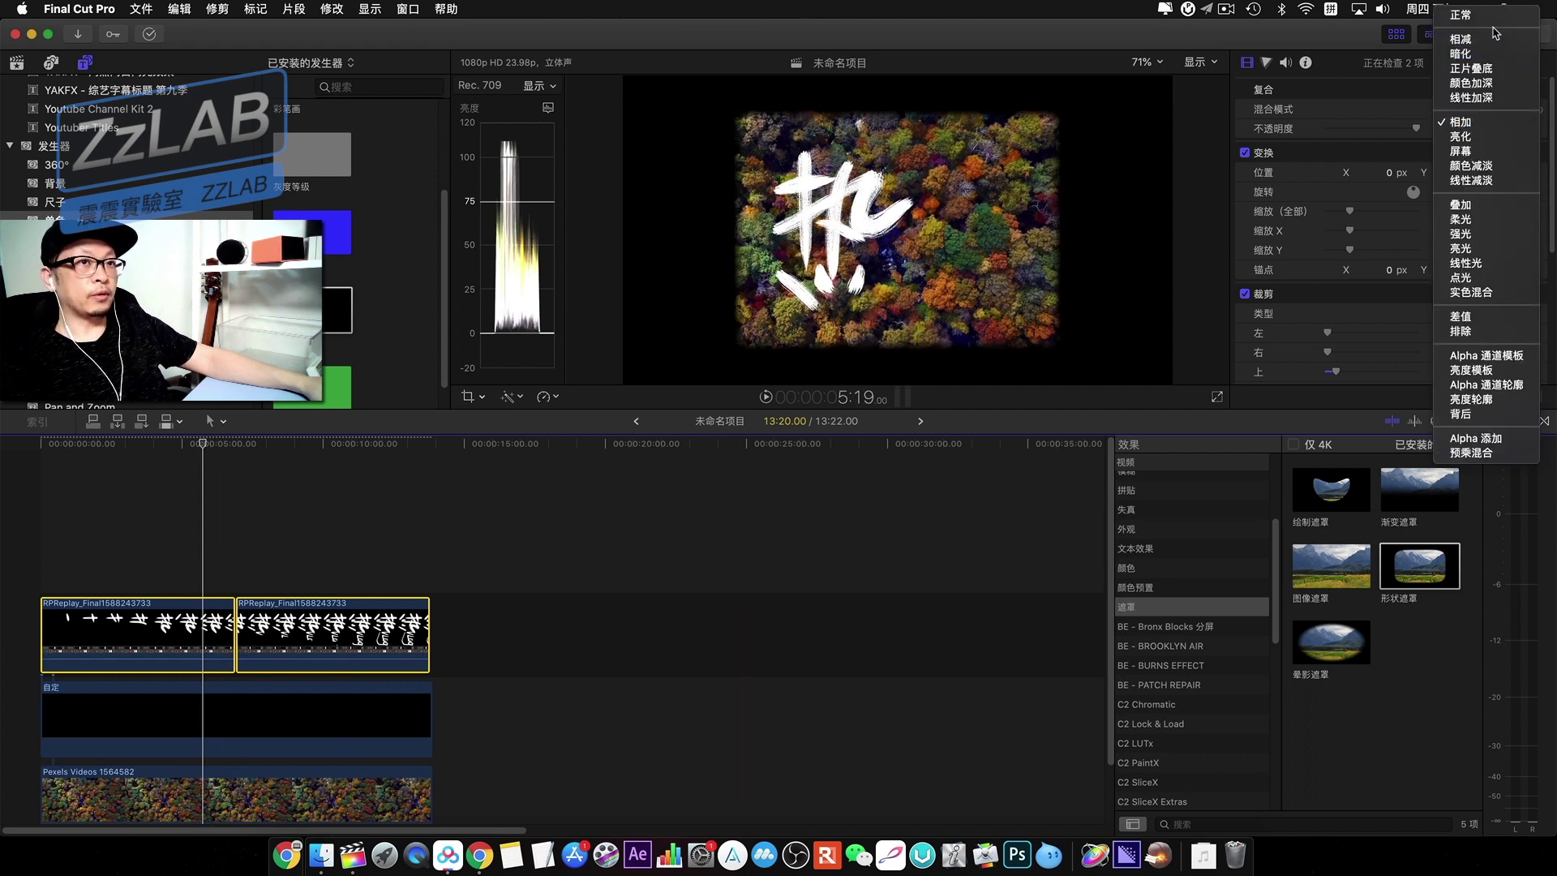
pyautogui.click(1498, 36)
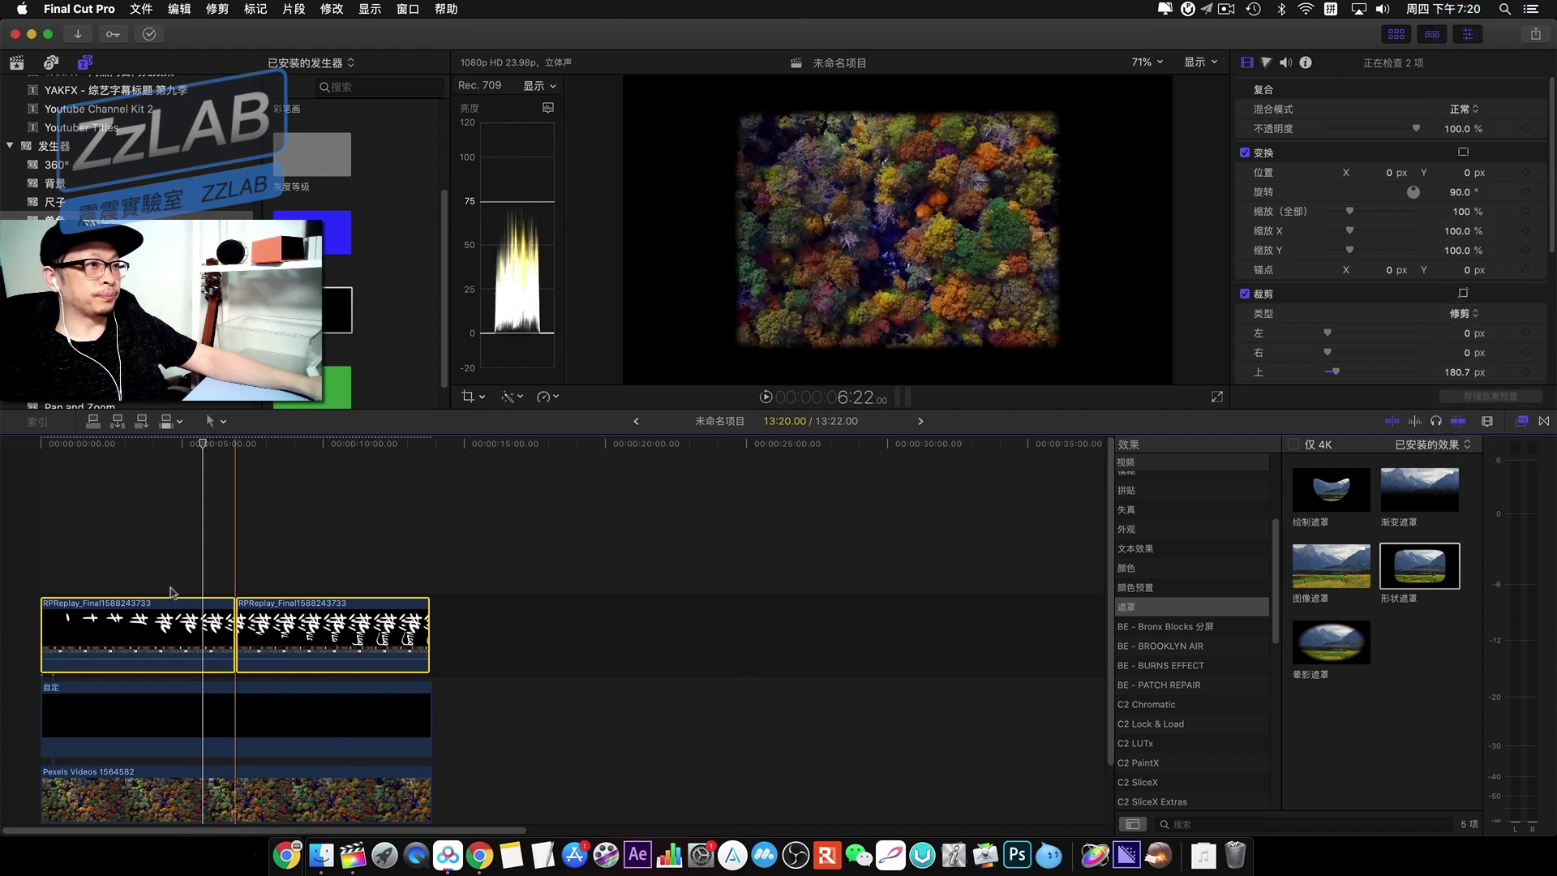
pyautogui.click(208, 712)
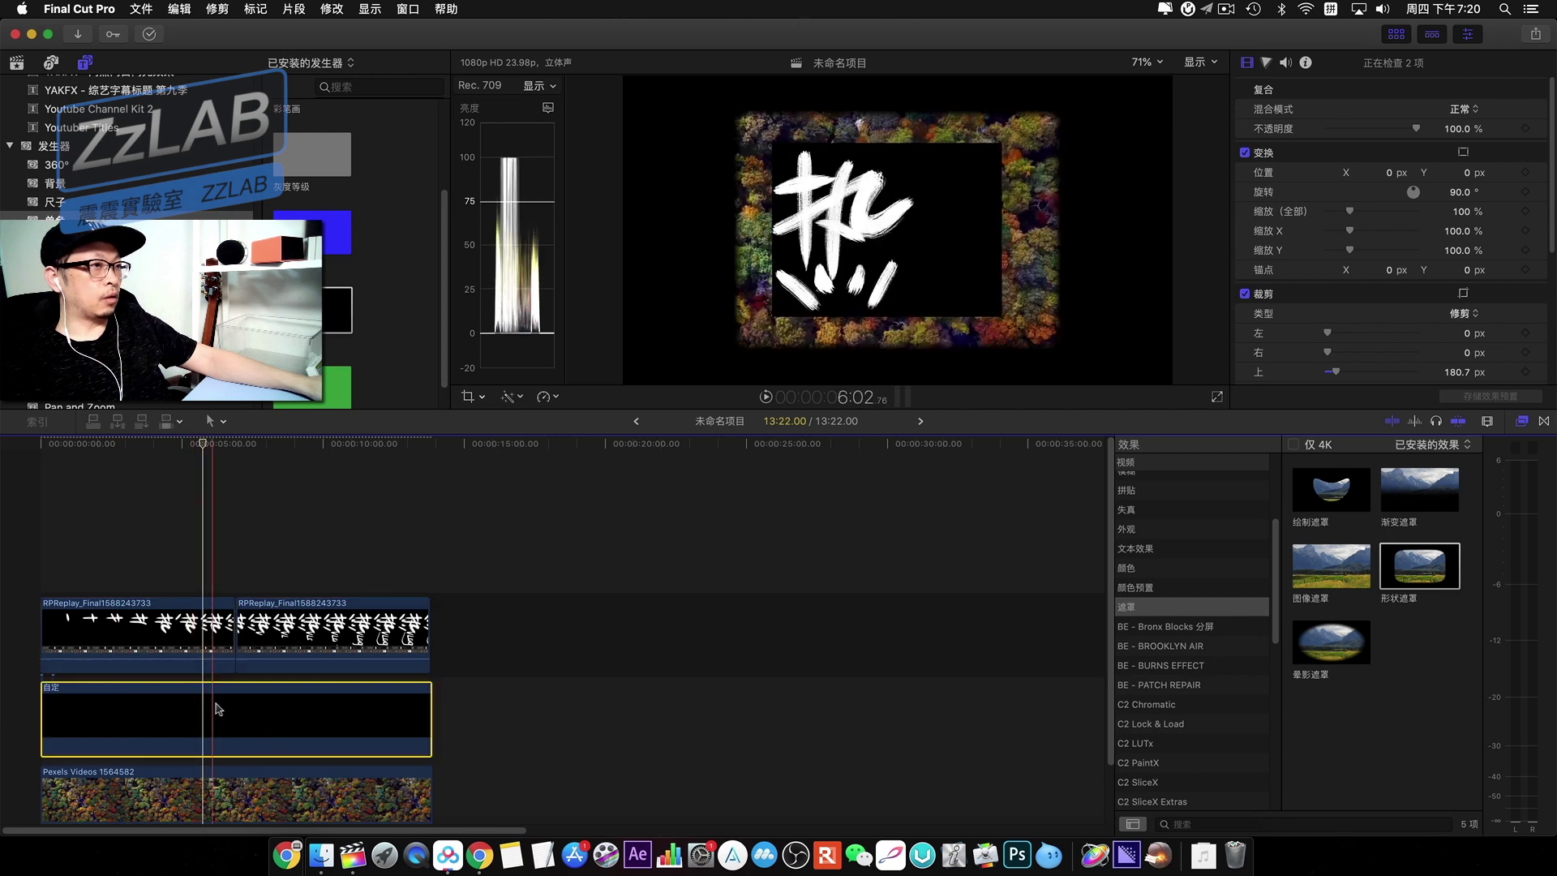
# Shrink, tilt and lower the 自定 clip's shape mask to radius 362.91, then select all three clips.
pyautogui.moveTo(748, 235); pyautogui.dragTo(780, 233)
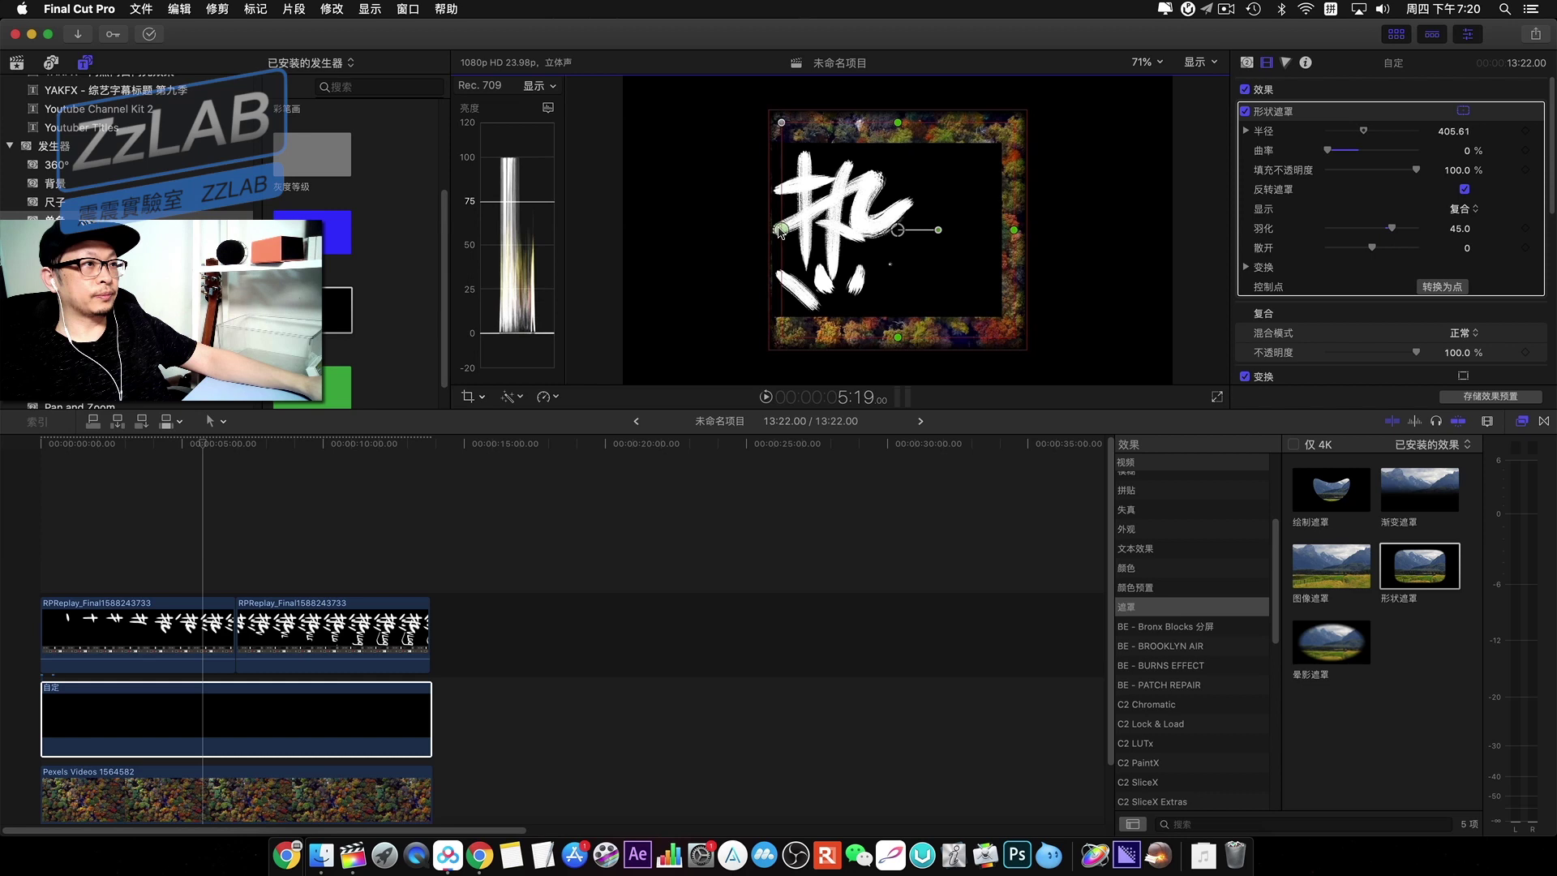
pyautogui.moveTo(938, 230); pyautogui.dragTo(933, 230)
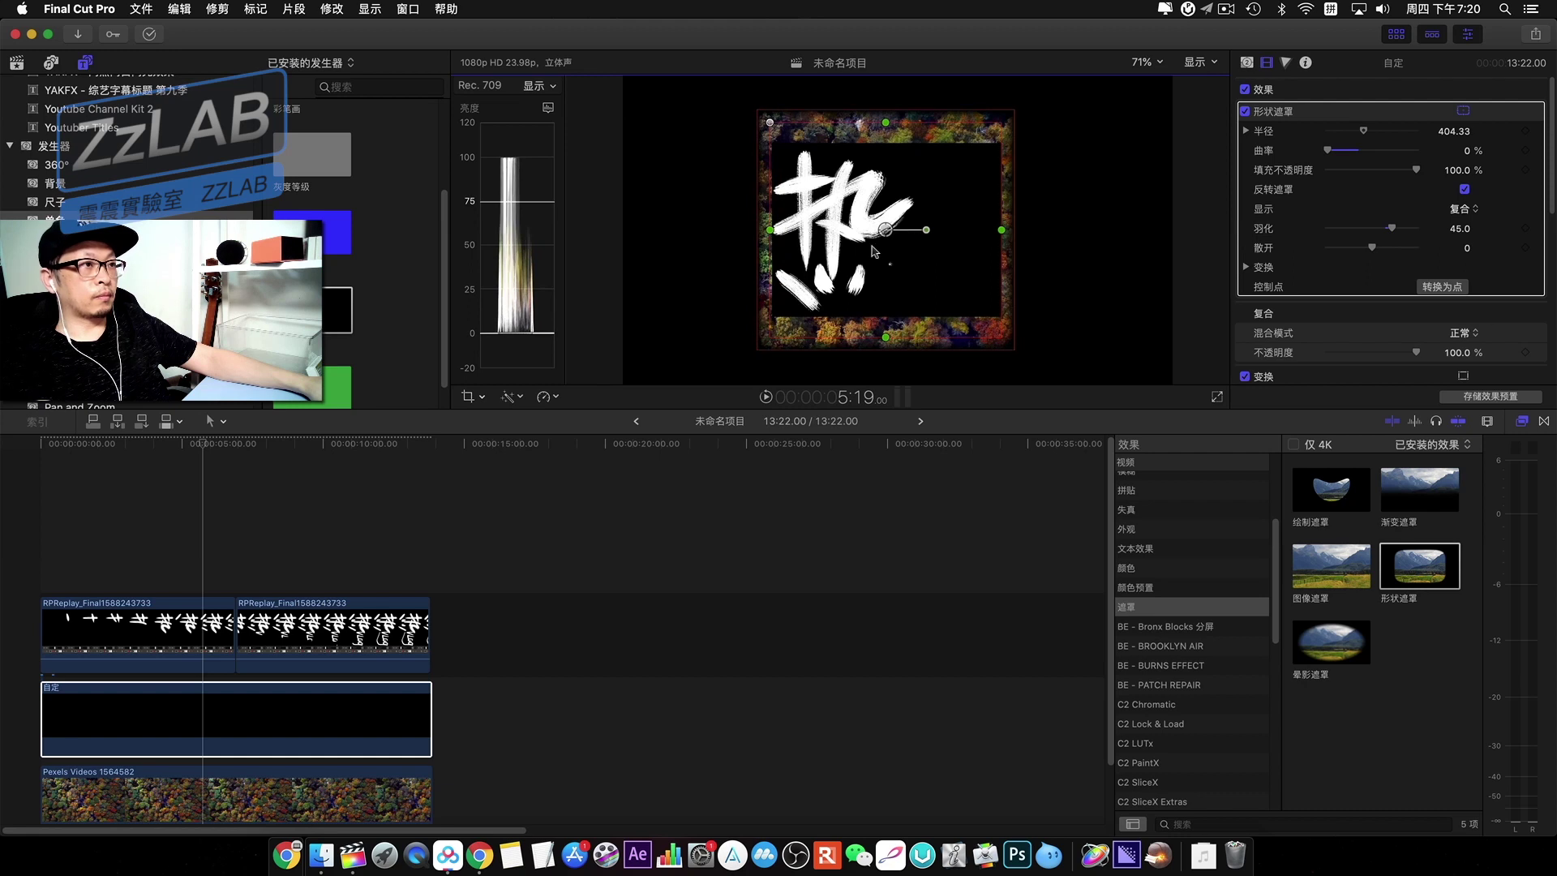
pyautogui.moveTo(772, 232); pyautogui.dragTo(784, 230)
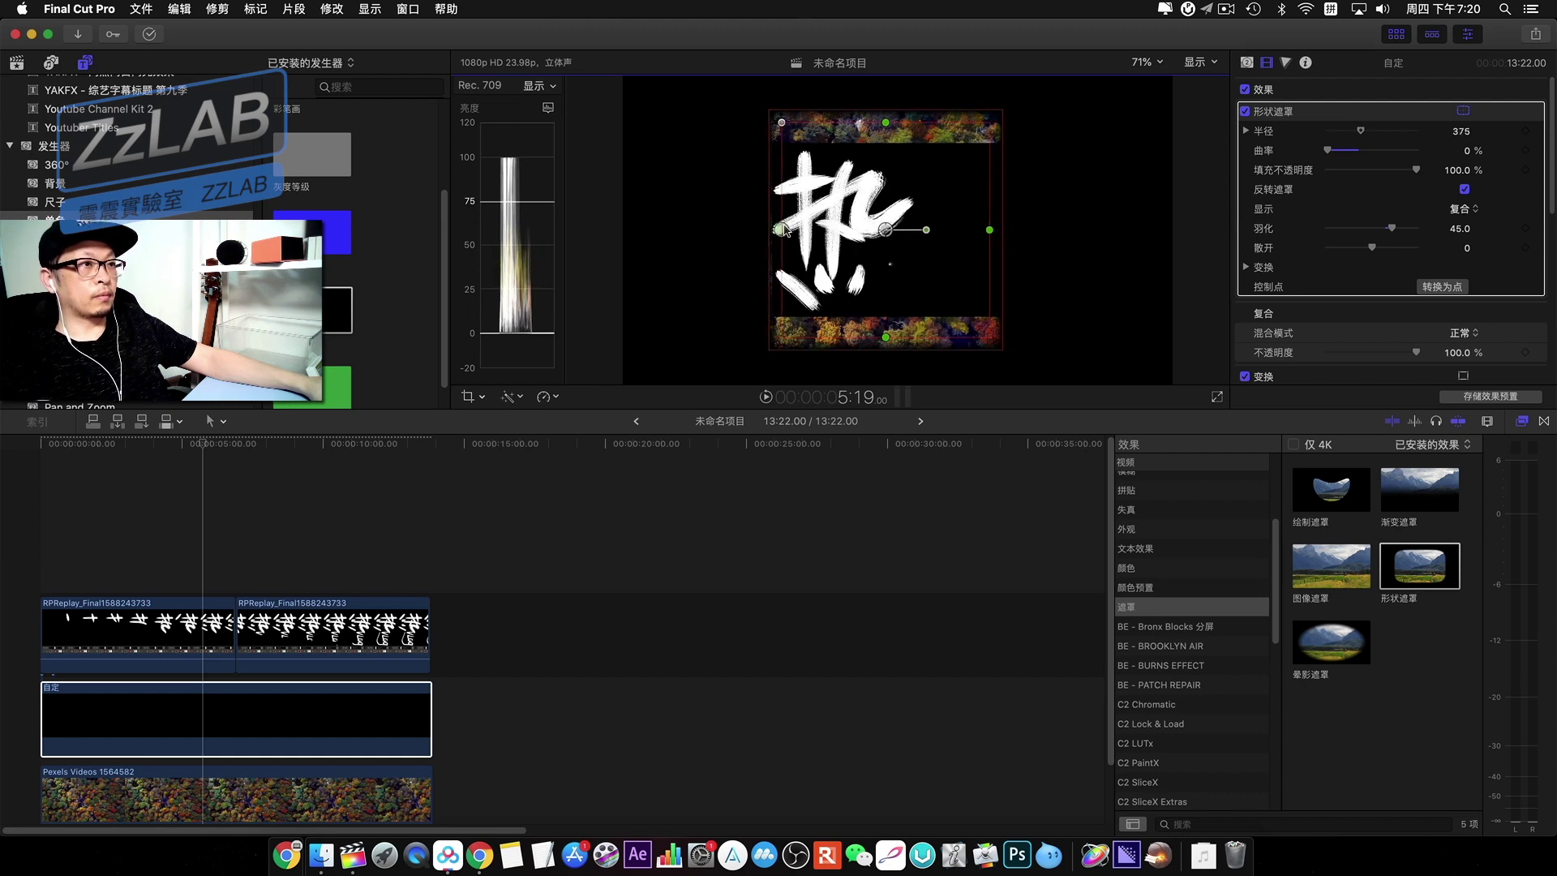
pyautogui.moveTo(884, 126); pyautogui.dragTo(887, 162)
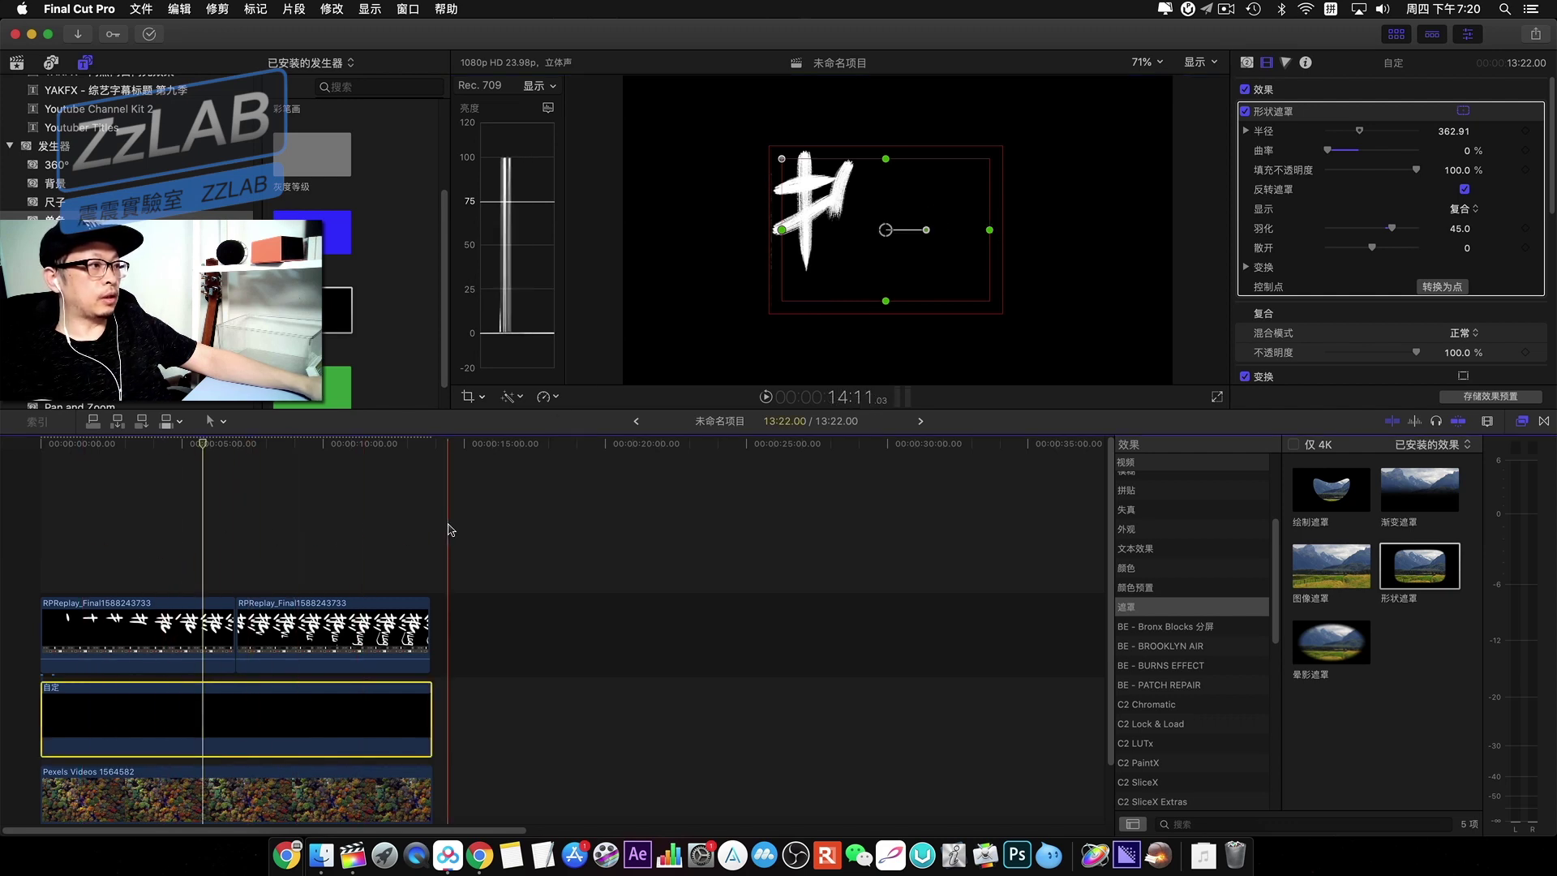
pyautogui.moveTo(450, 529); pyautogui.dragTo(102, 749)
pyautogui.rightClick(156, 705)
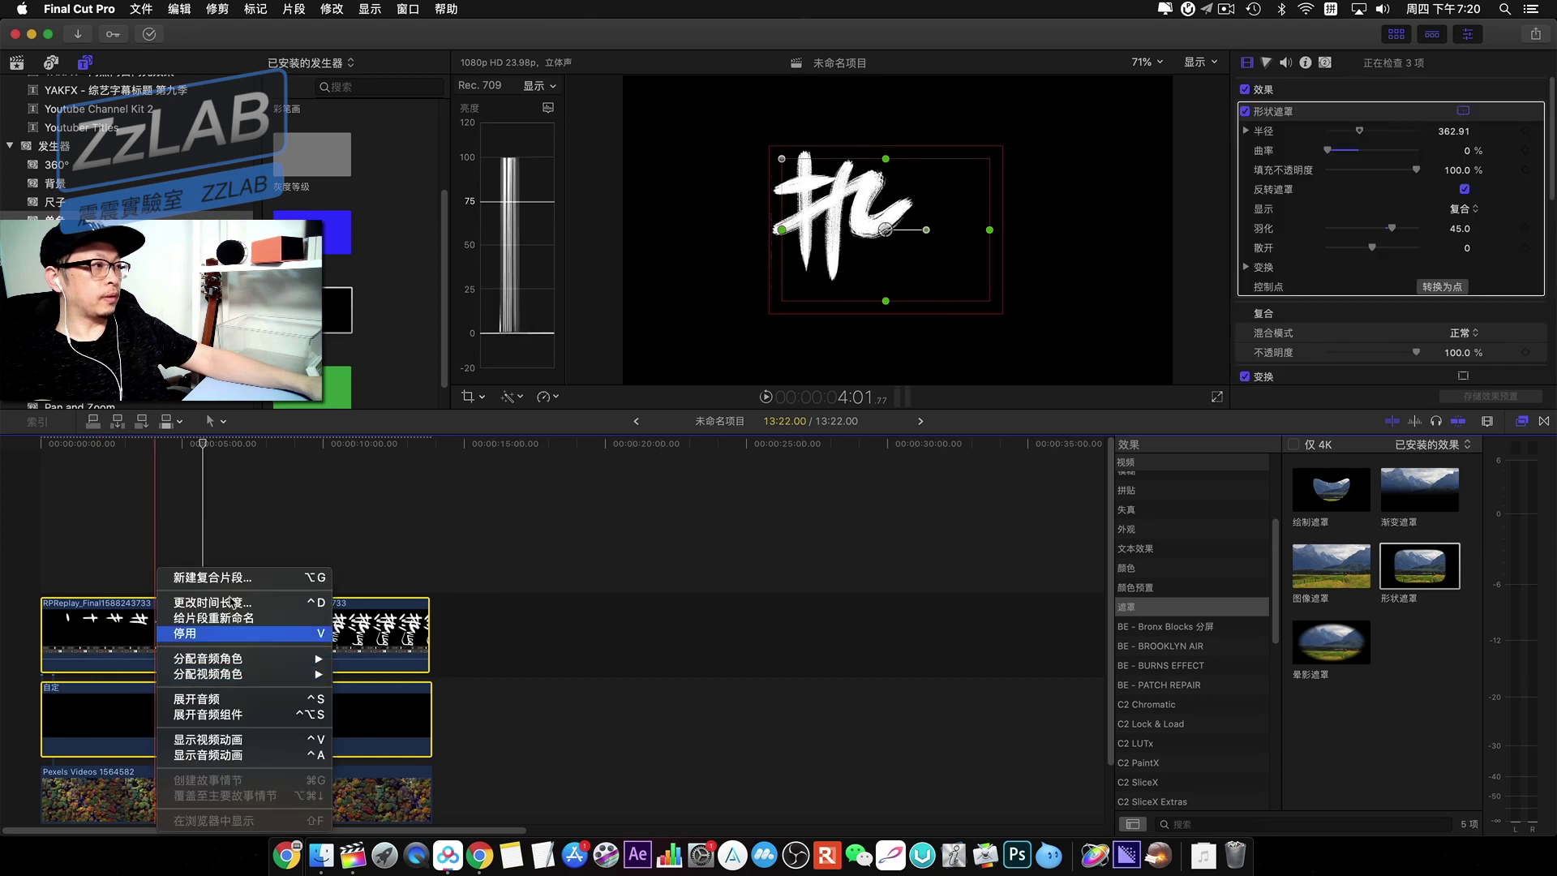
# Nest the brush clips and 自定 matte into compound clip 未命名项目片段 1 using Difference (差值) blending.
pyautogui.click(226, 583)
pyautogui.press('Return')
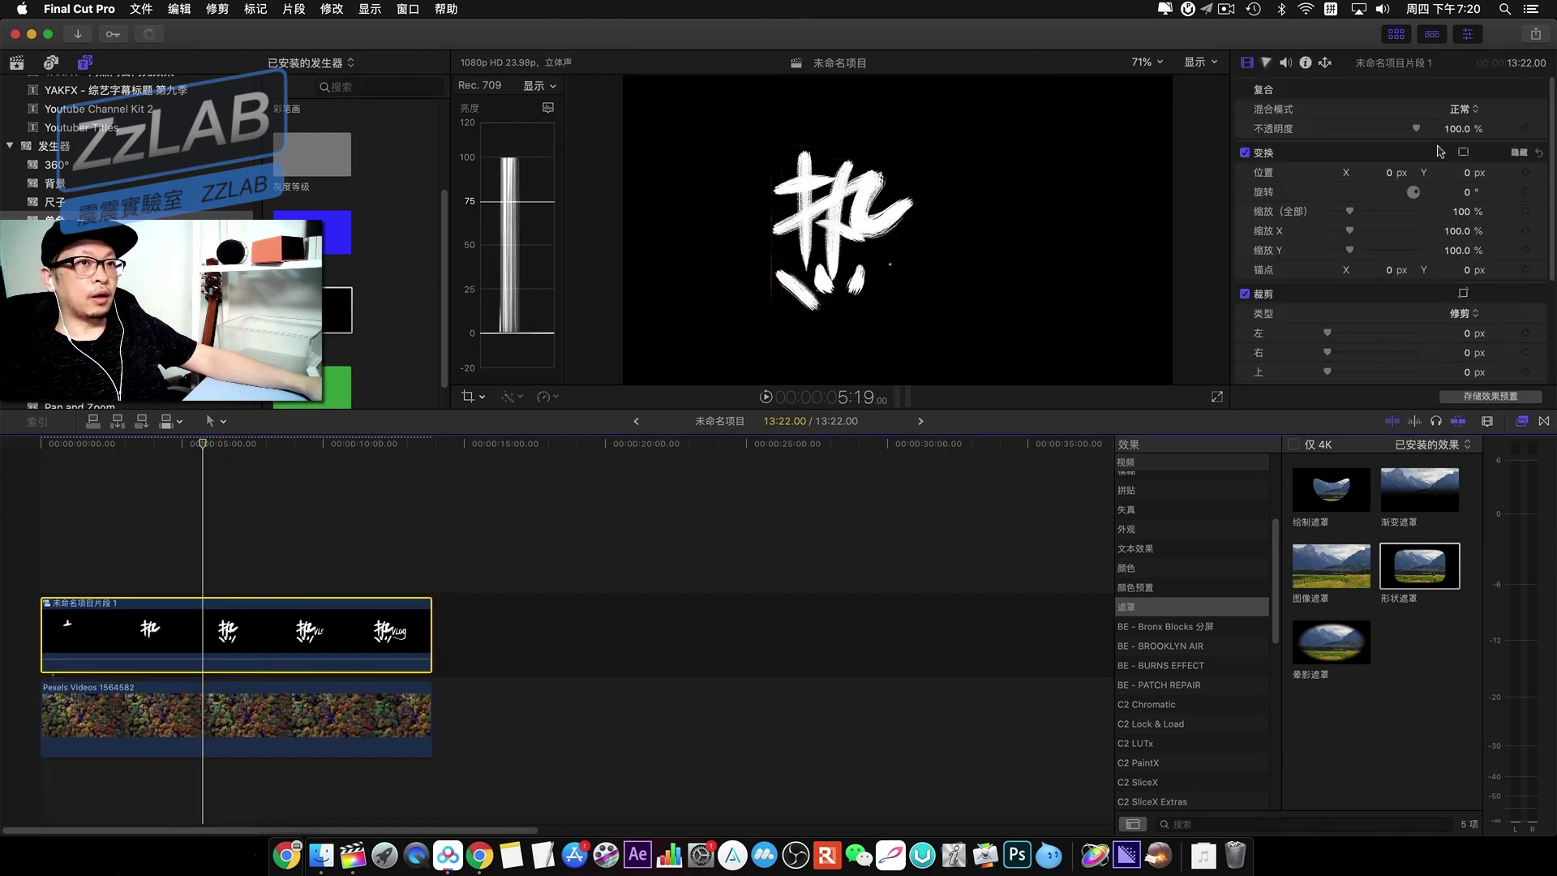
pyautogui.click(1457, 113)
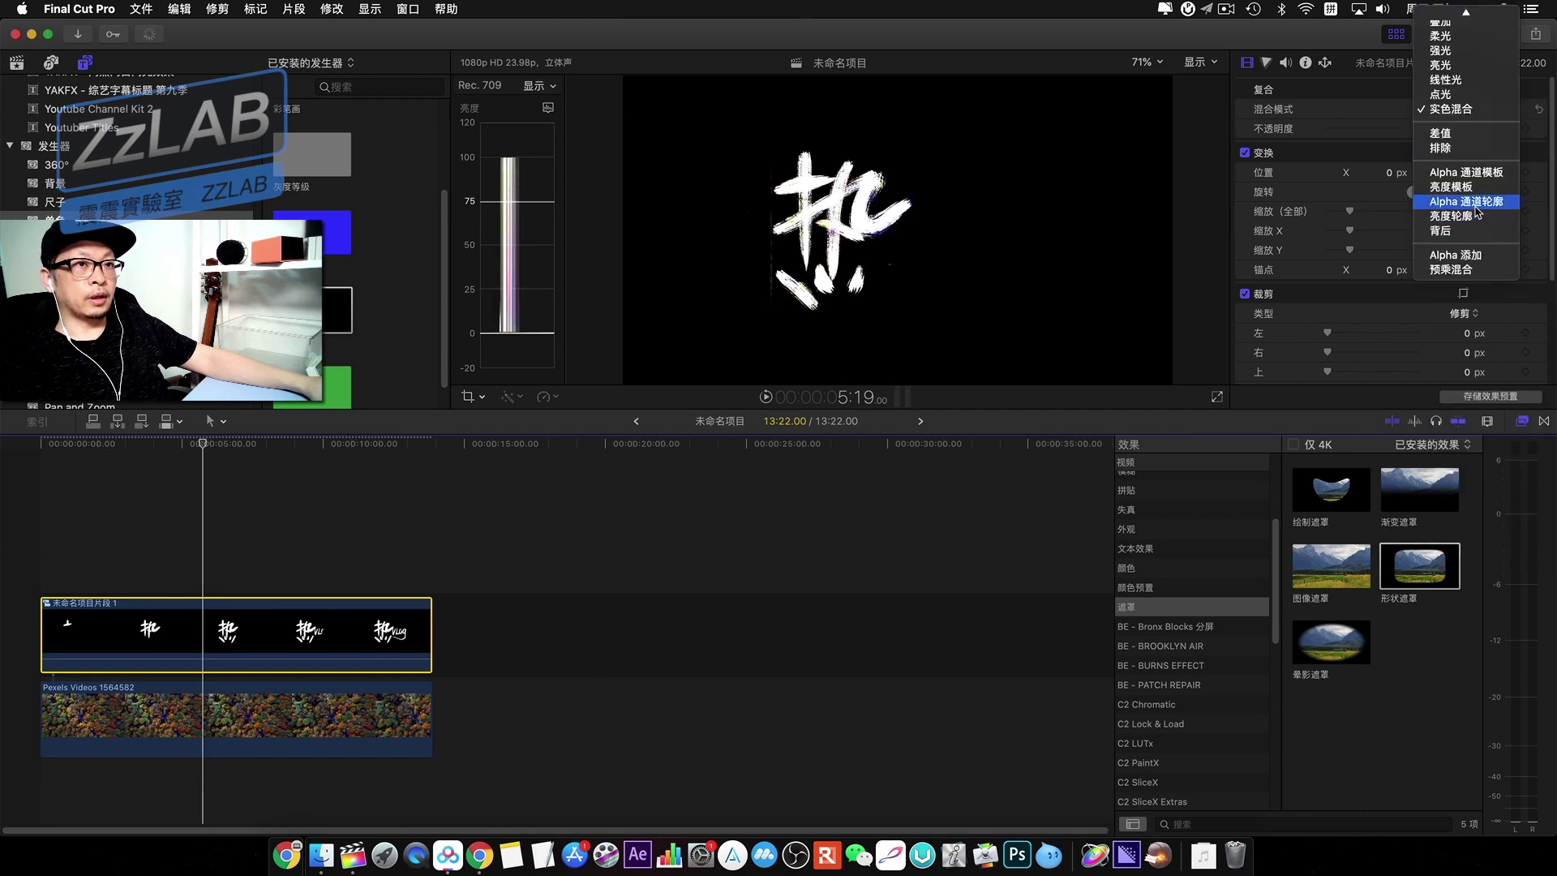
pyautogui.scroll(3, 1485, 200)
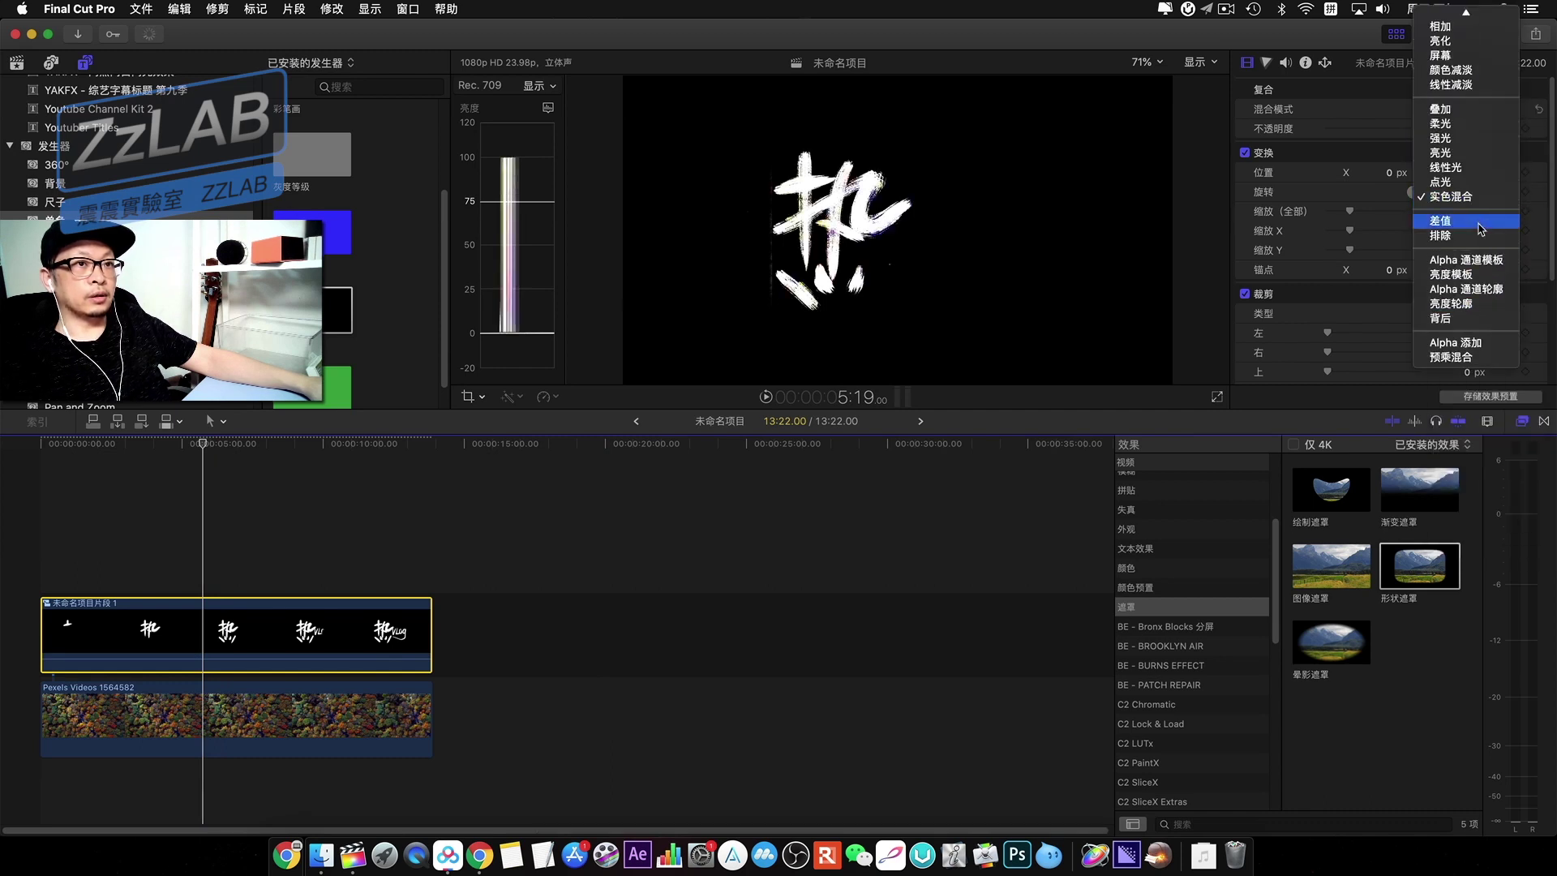
pyautogui.click(1481, 223)
pyautogui.click(4, 578)
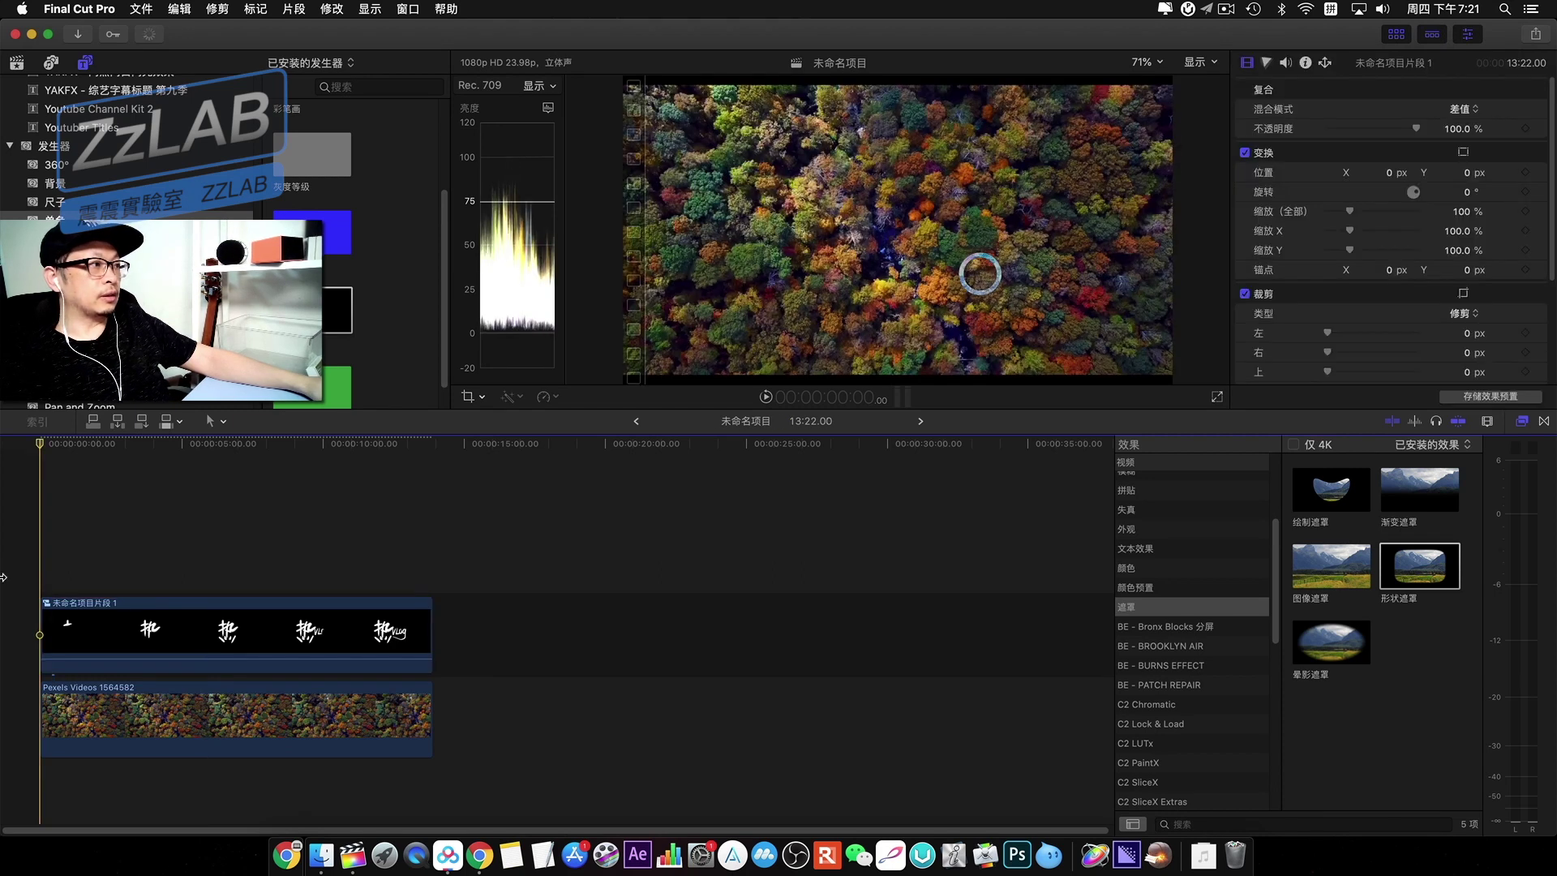
pyautogui.press('space')
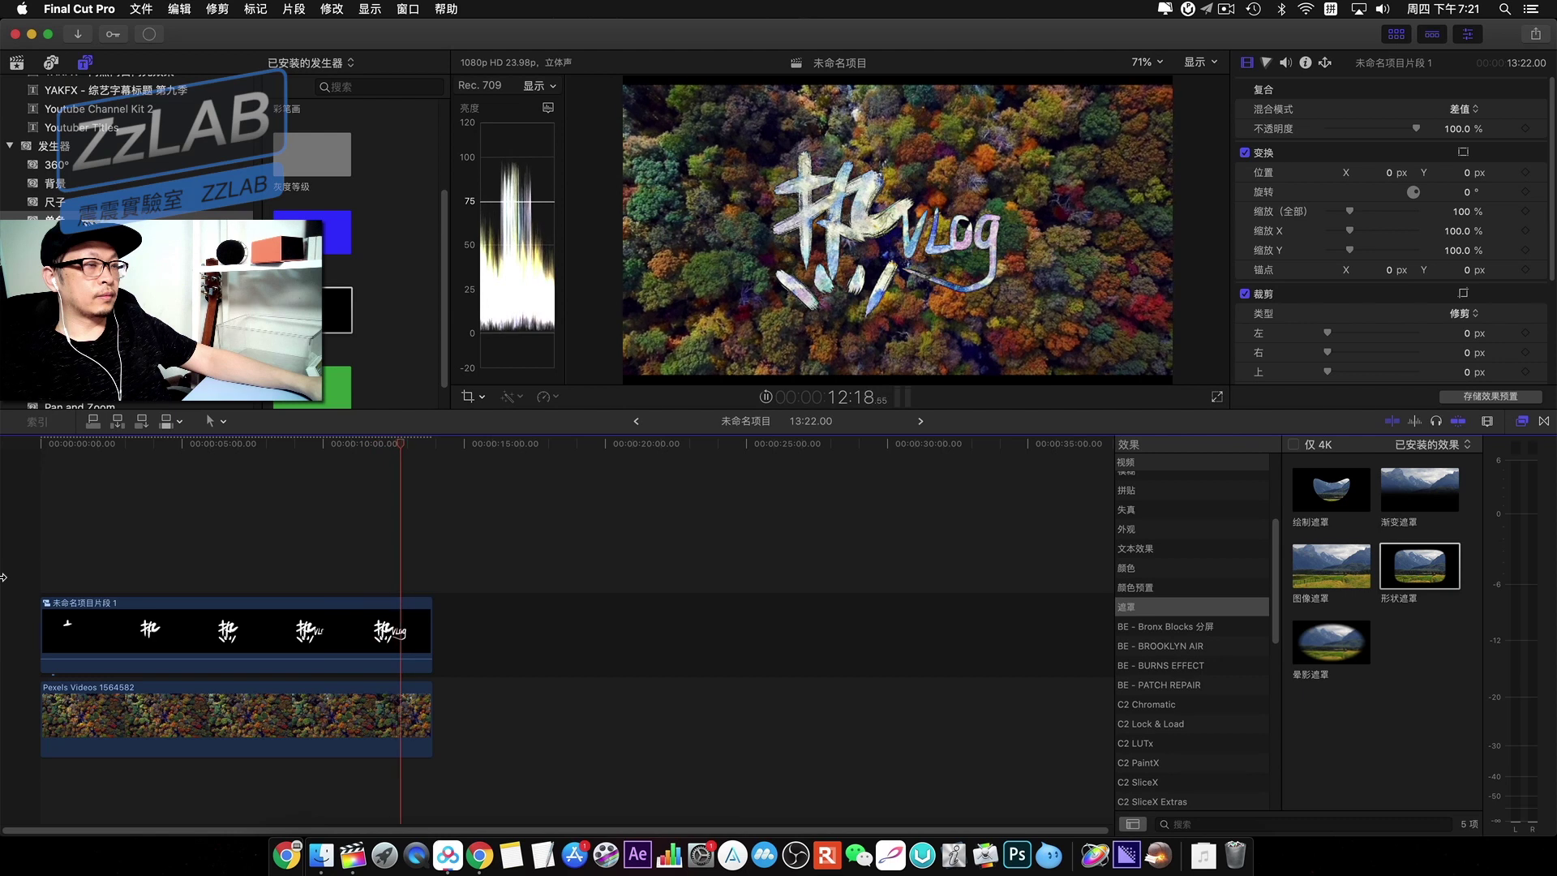
pyautogui.press('space')
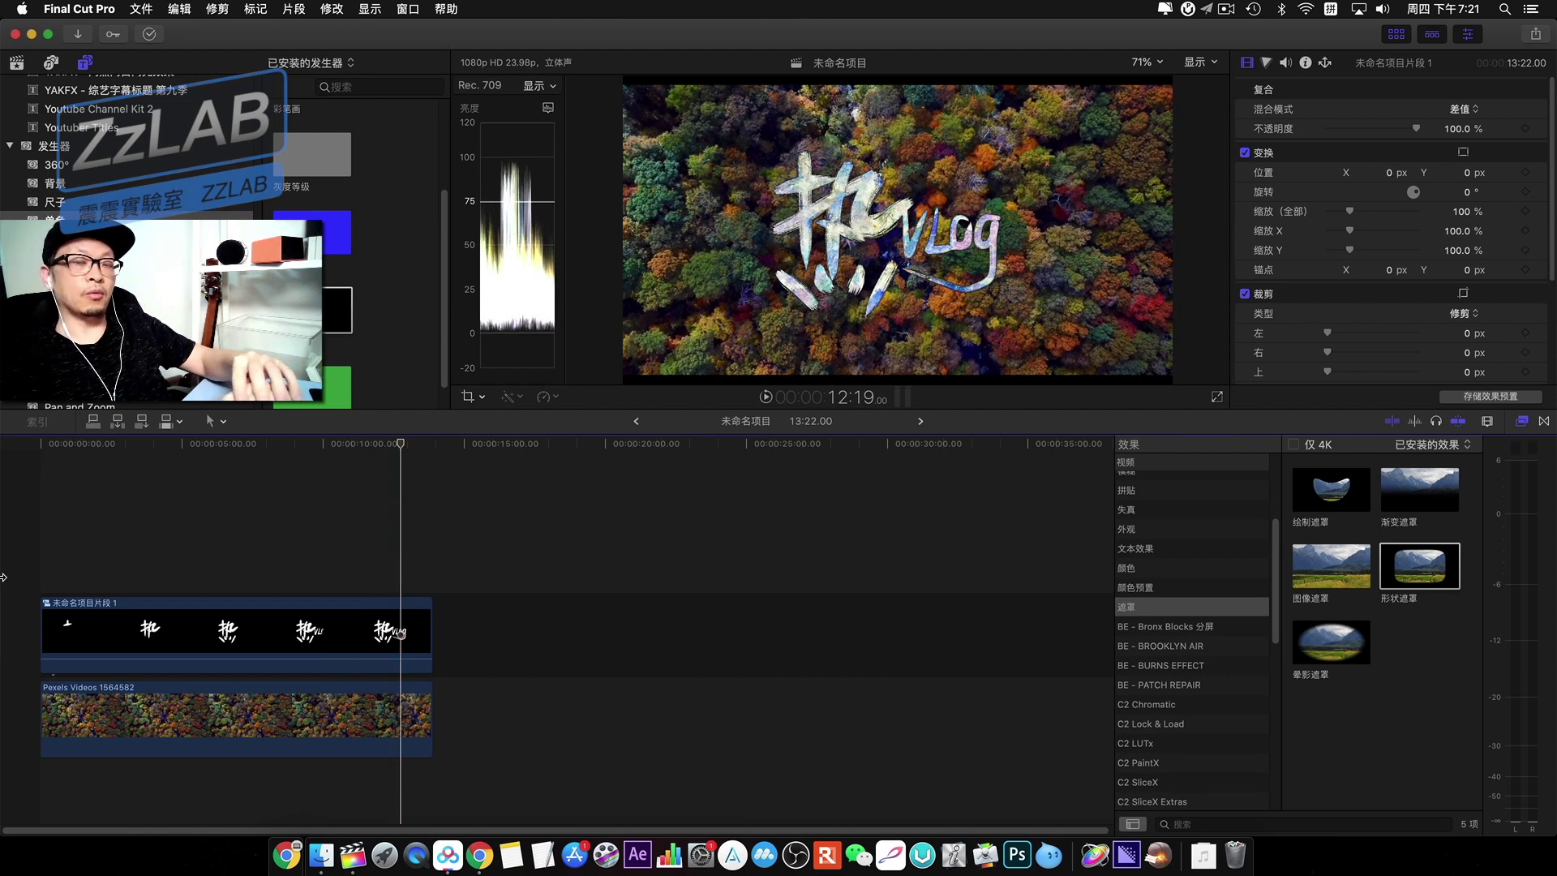